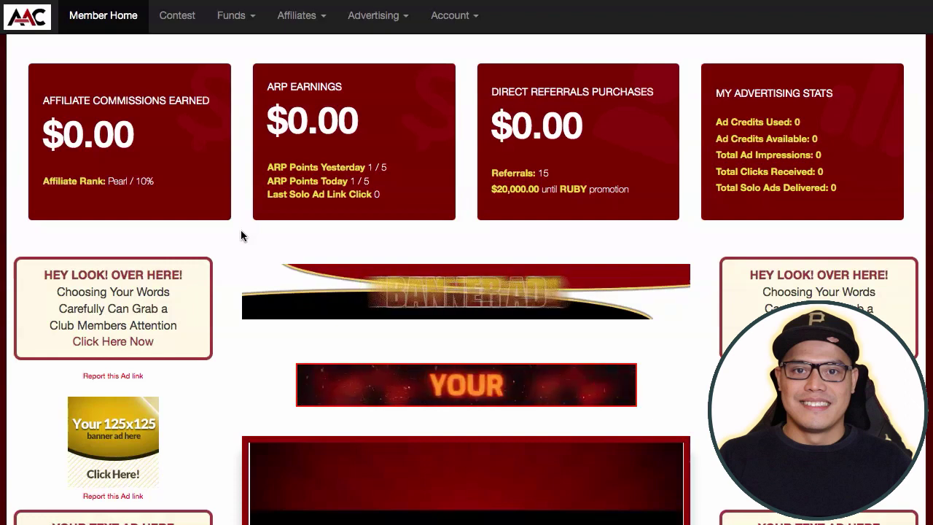
scroll(215, 268, down, 5)
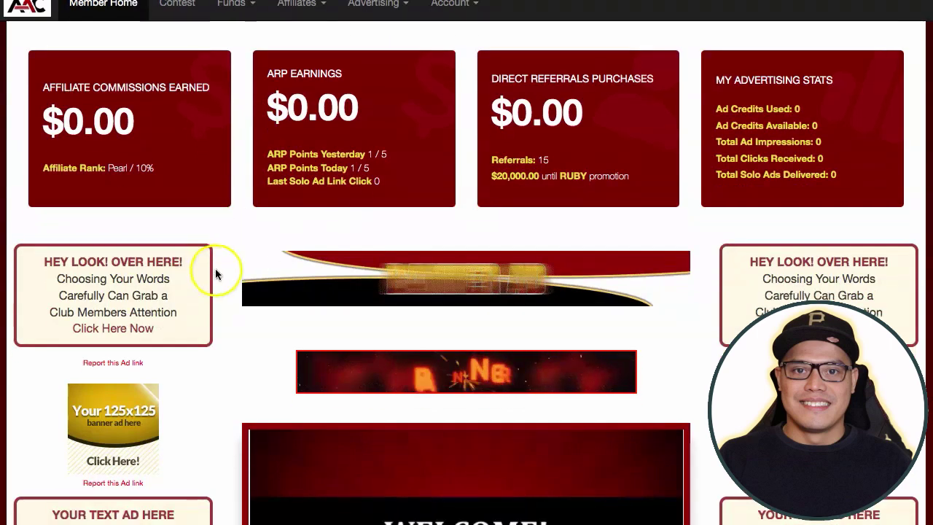
scroll(232, 256, up, 5)
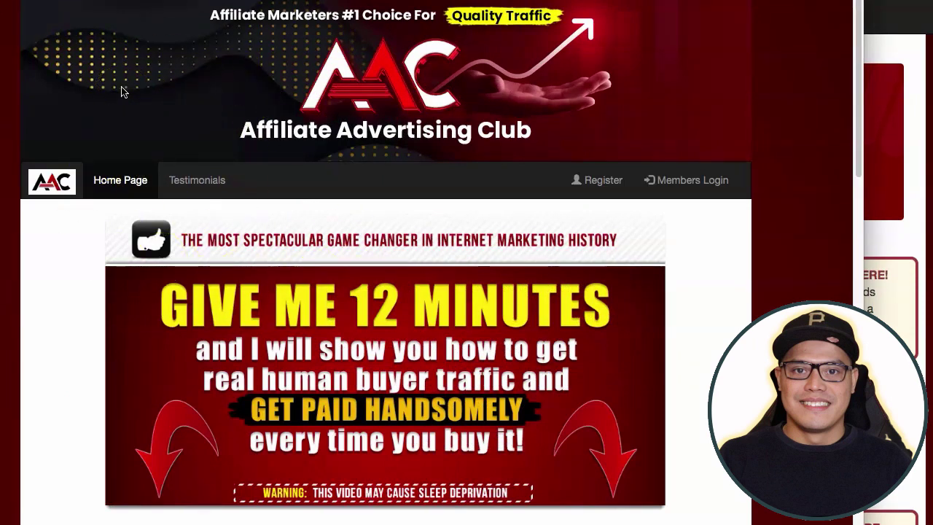
- Look over the Affiliate Advertising Club public home page, from the headline through the intro video to the Join Now section
scroll(123, 91, down, 6)
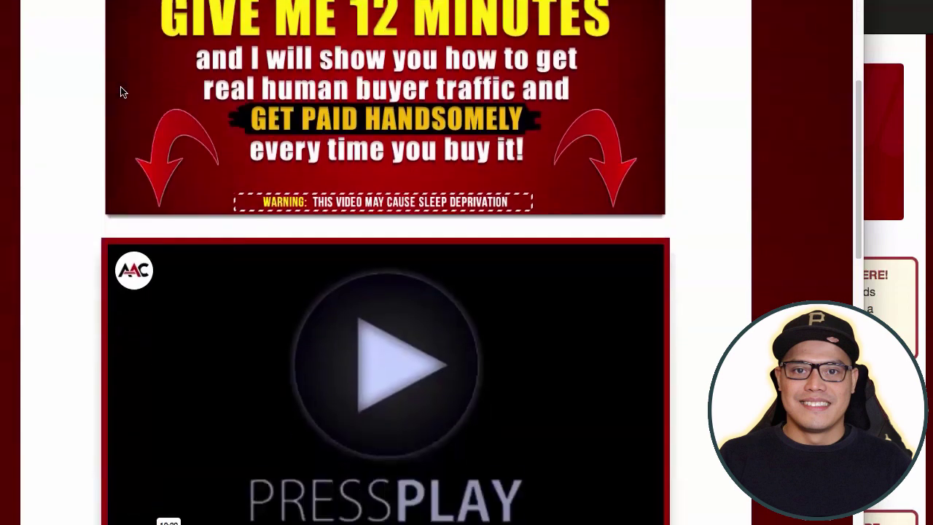
scroll(87, 157, down, 1)
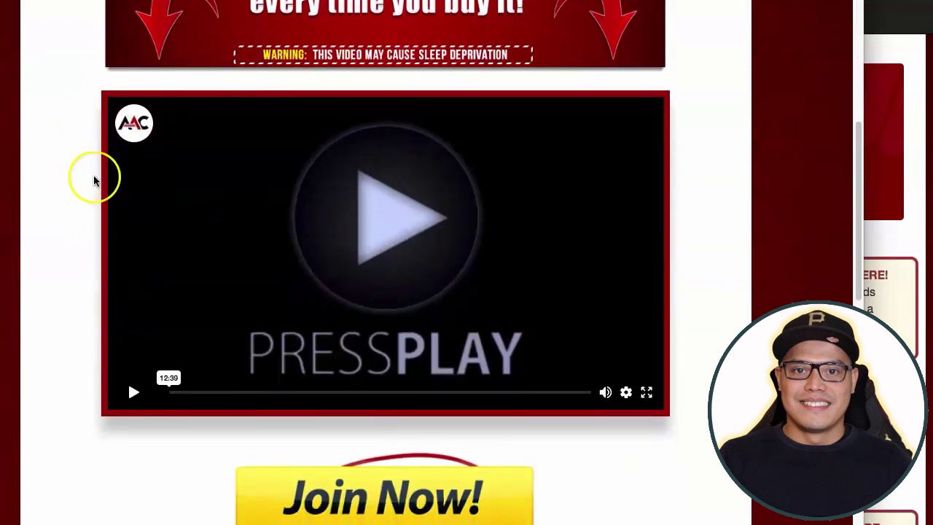
scroll(37, 188, down, 2)
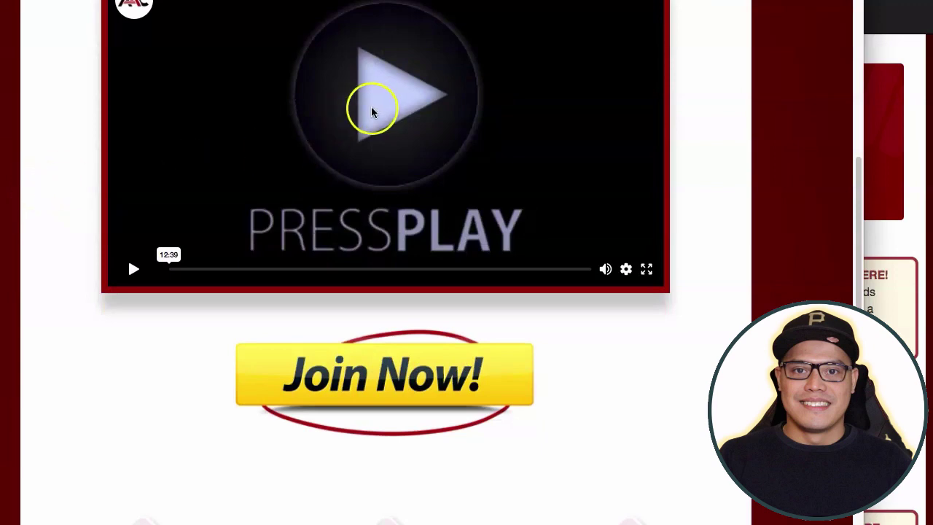
scroll(110, 229, down, 3)
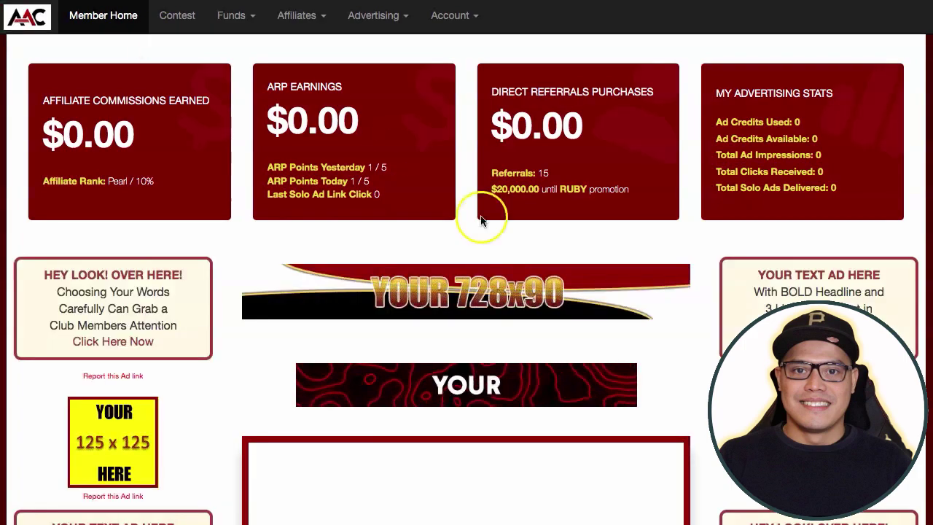
- Examine the account status and affiliate link sections below the welcome video in the members area
scroll(302, 196, down, 6)
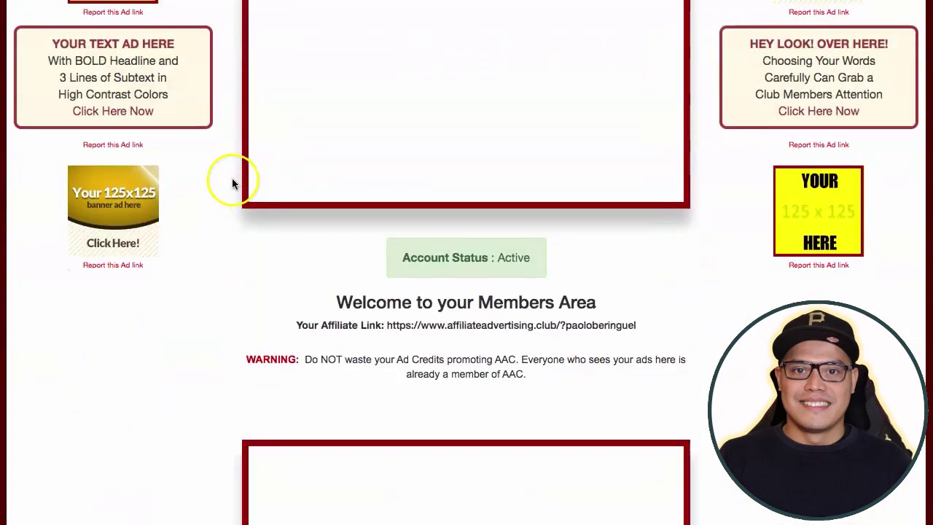
scroll(232, 182, up, 5)
scroll(240, 140, down, 5)
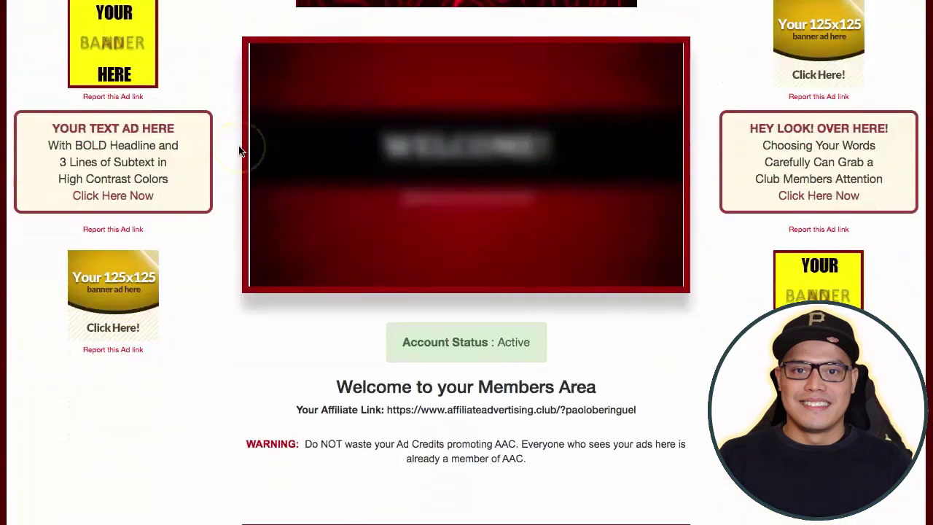
scroll(236, 151, down, 2)
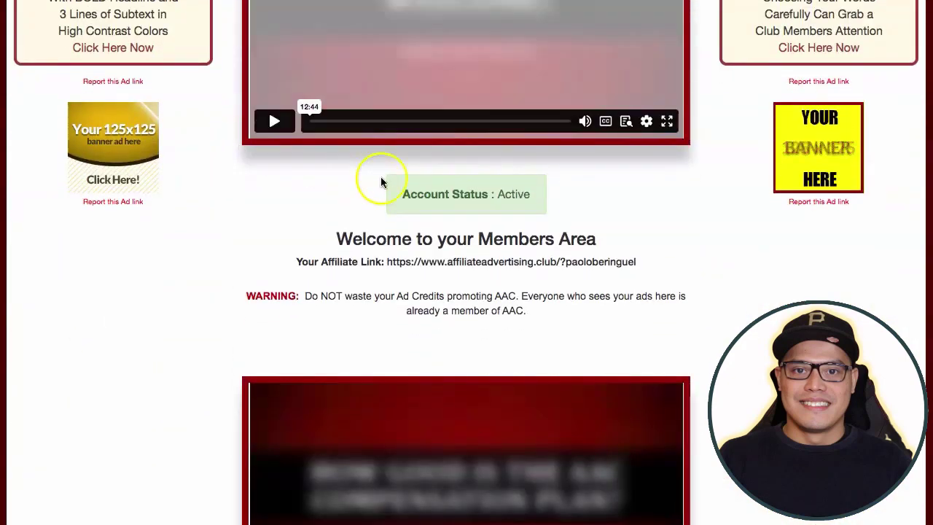
drag(400, 202, 628, 199)
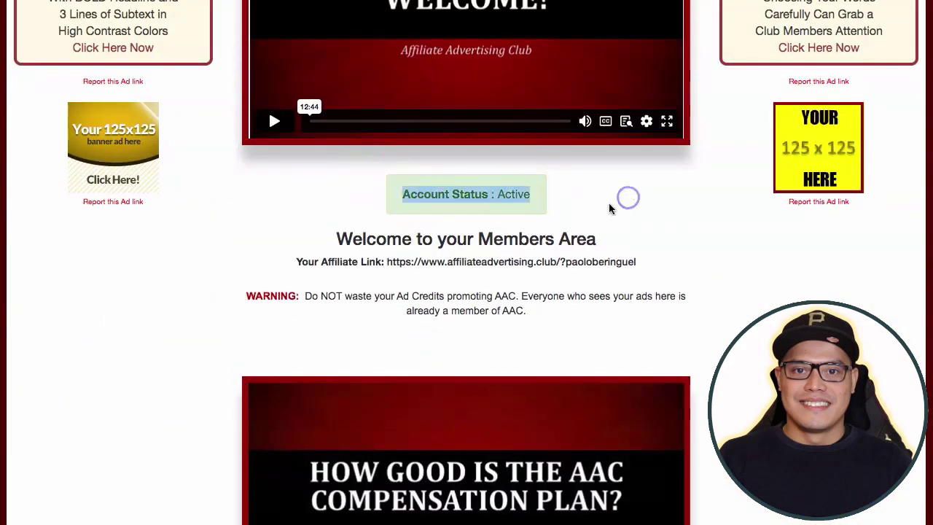
click(610, 208)
scroll(197, 217, up, 4)
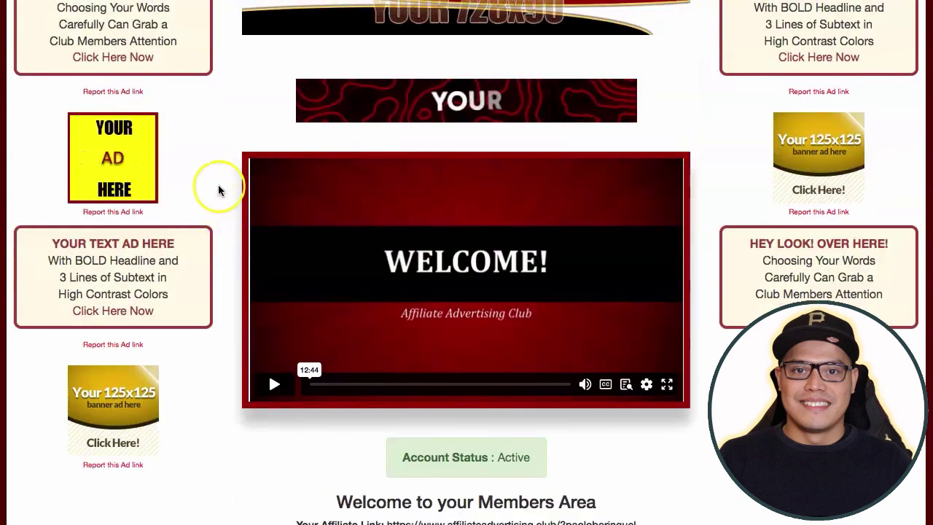
- Review the member home page's ad placements, welcome video and compensation plan video
scroll(221, 189, up, 4)
scroll(223, 191, down, 2)
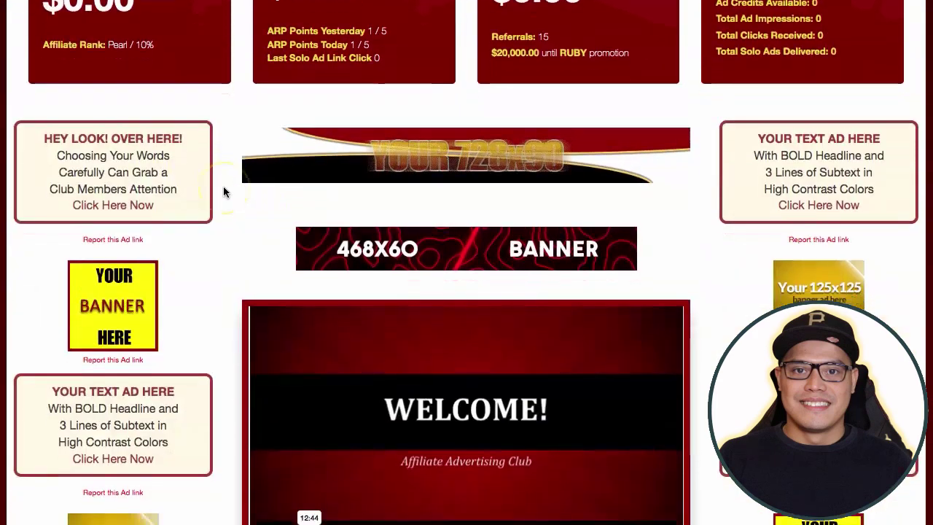
scroll(223, 190, down, 5)
scroll(223, 190, up, 2)
click(435, 244)
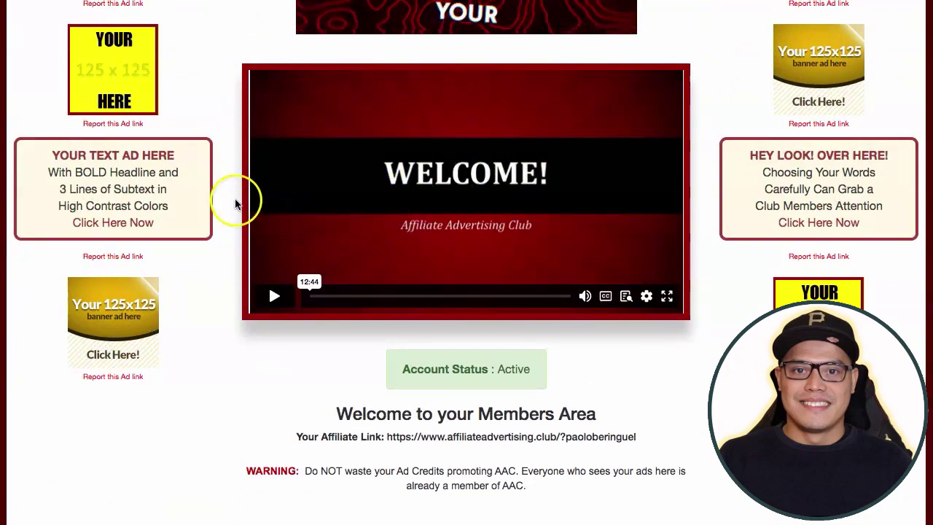
scroll(235, 203, down, 1)
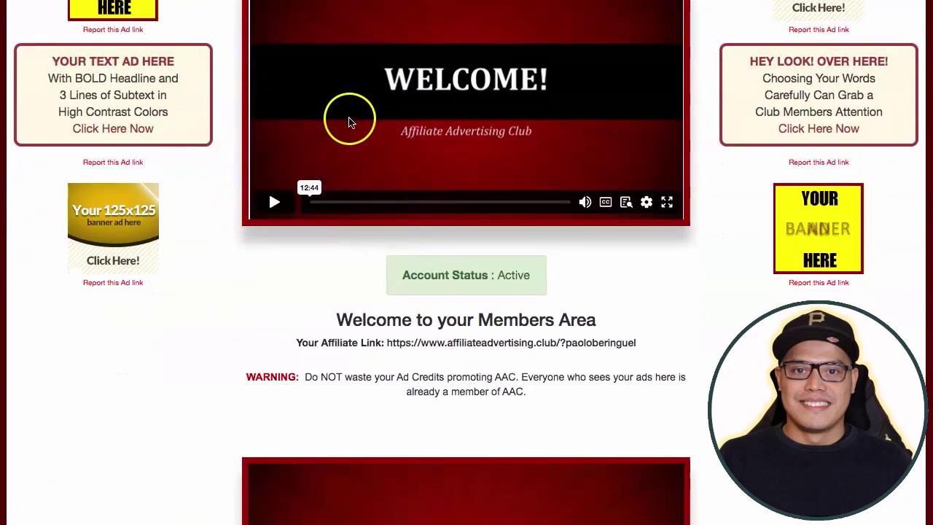
scroll(224, 129, down, 5)
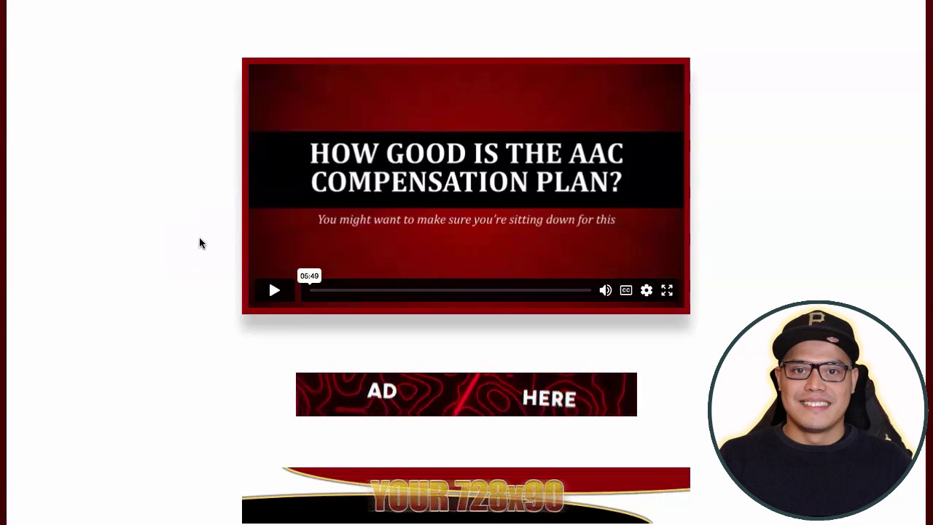
scroll(190, 242, up, 1)
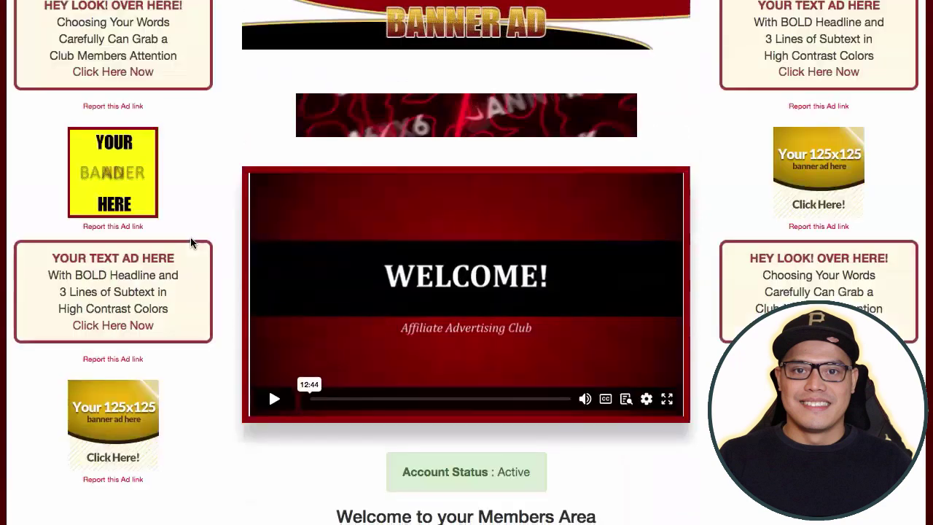
scroll(193, 240, up, 5)
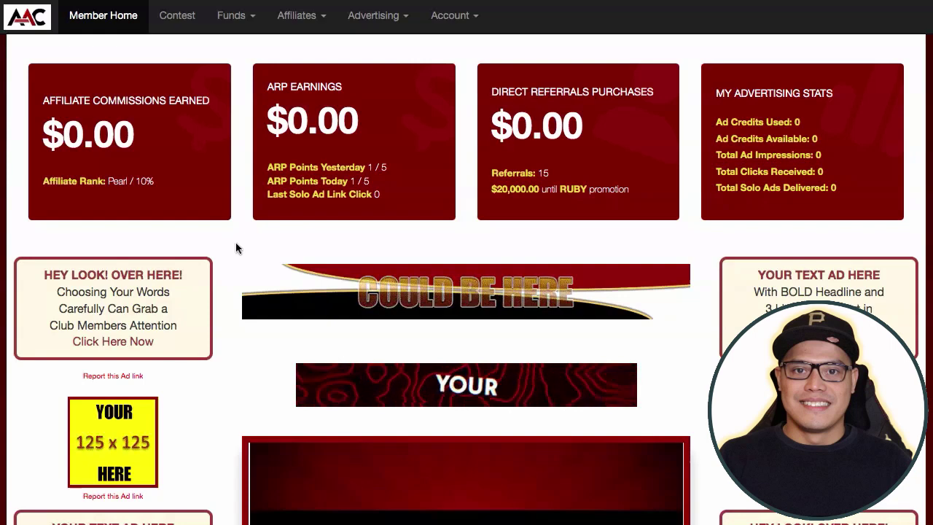
- Open the Deposit Funds page of the members area
click(252, 17)
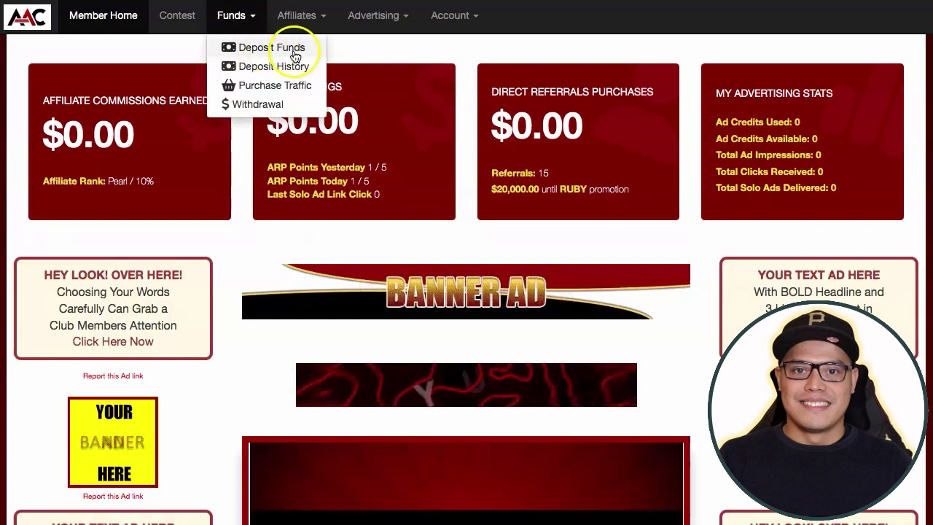
click(415, 46)
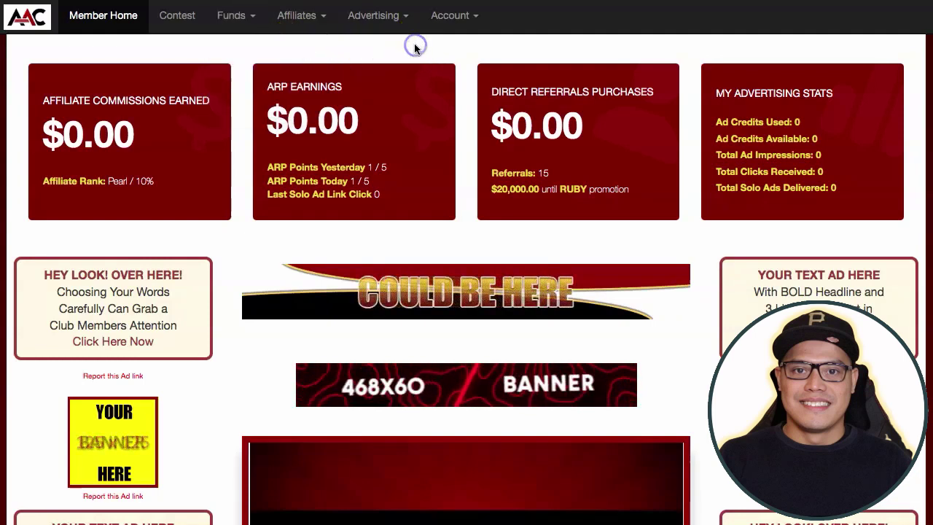
key(ctrl+plus)
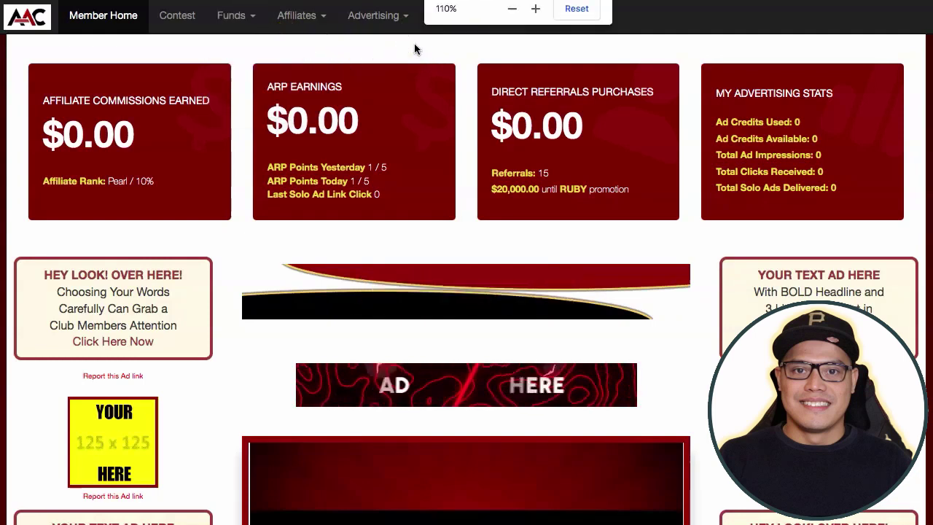
key(ctrl+plus)
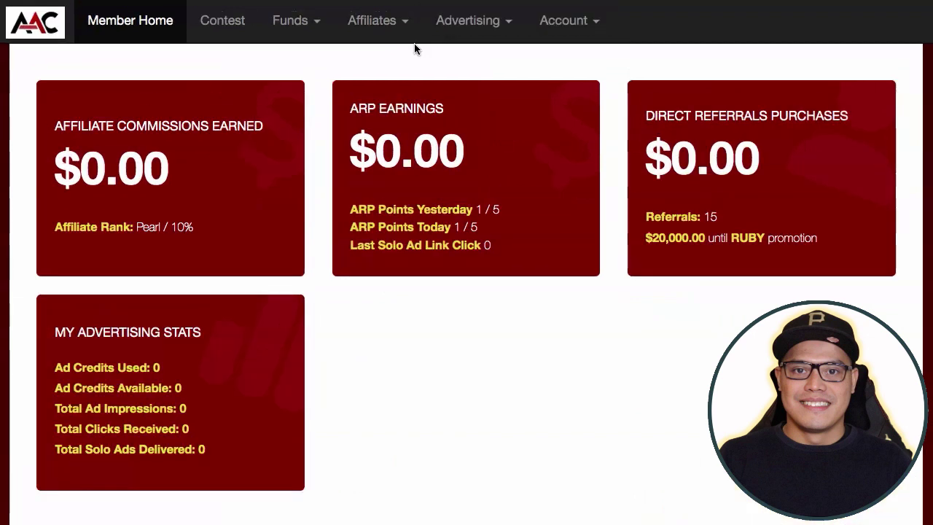
click(316, 24)
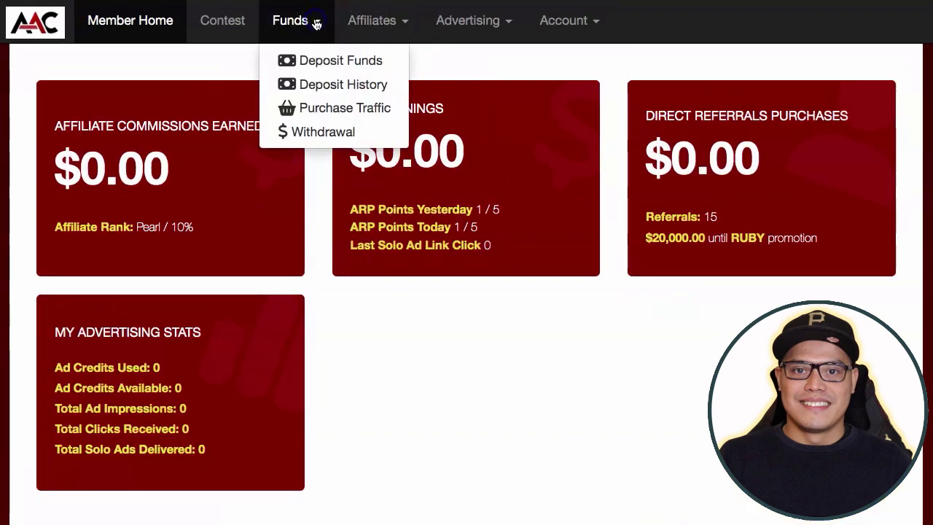
click(330, 59)
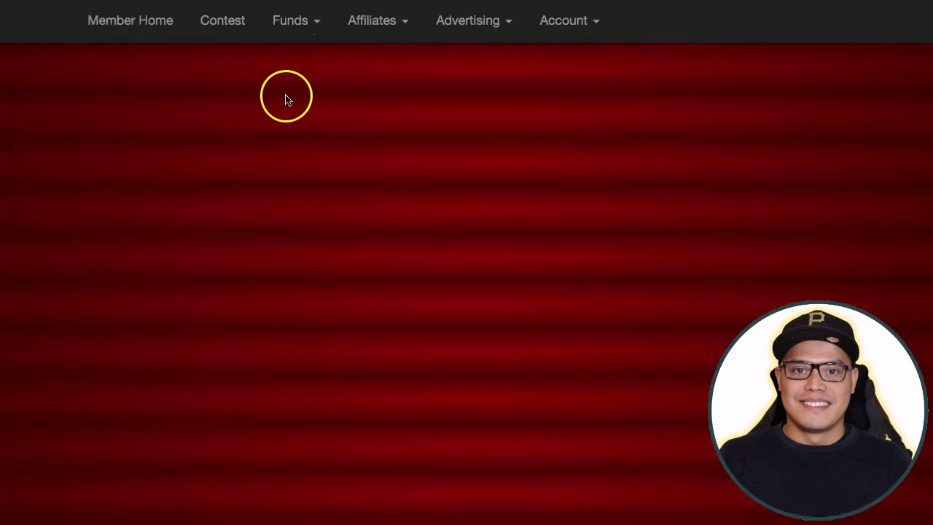
- Examine the deposit amount field and minimum deposit on the Deposit Funds form
scroll(255, 108, down, 3)
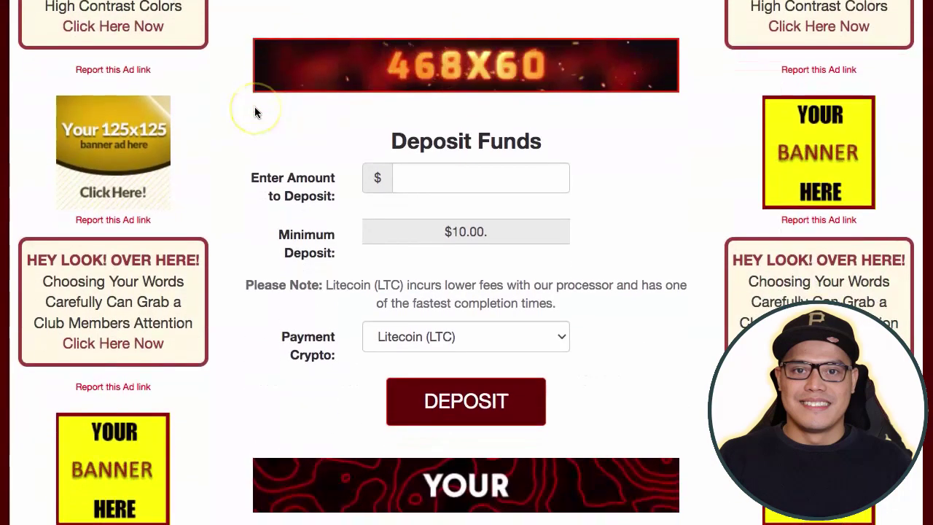
scroll(252, 109, down, 1)
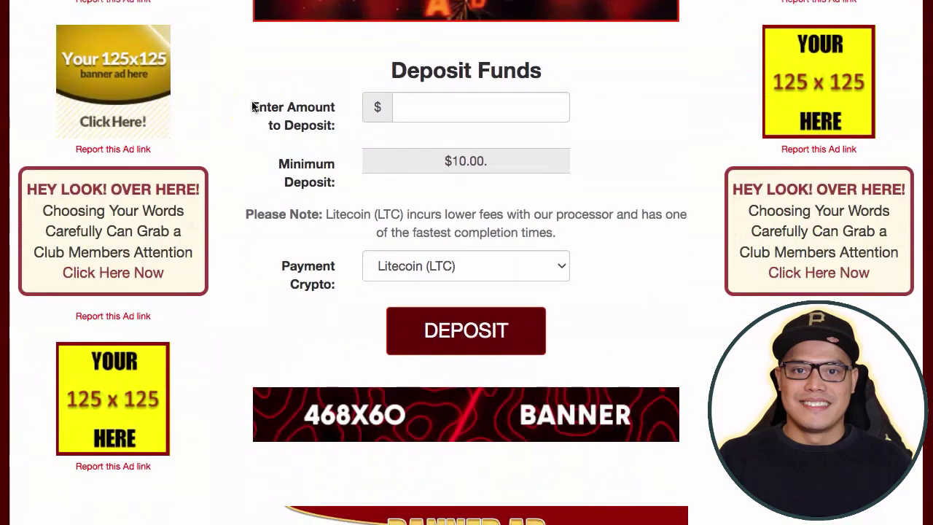
click(360, 110)
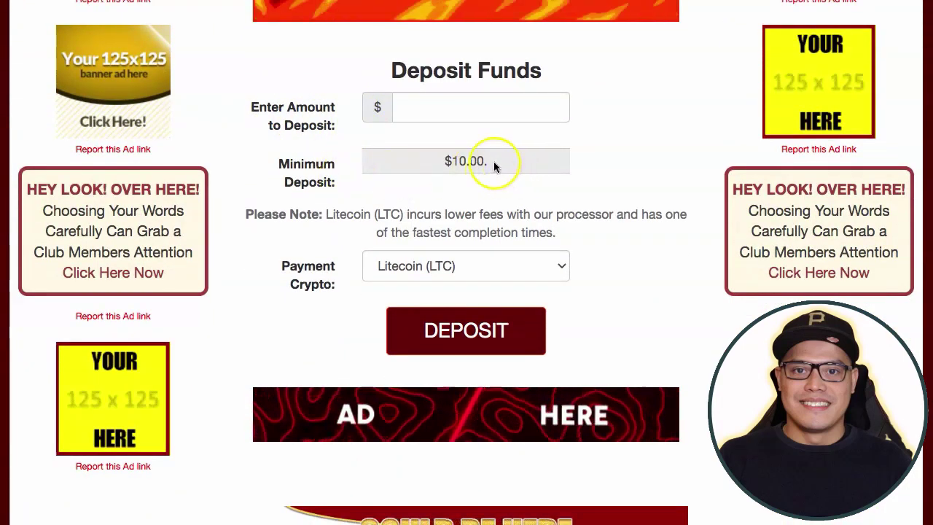
drag(494, 162, 464, 161)
click(431, 99)
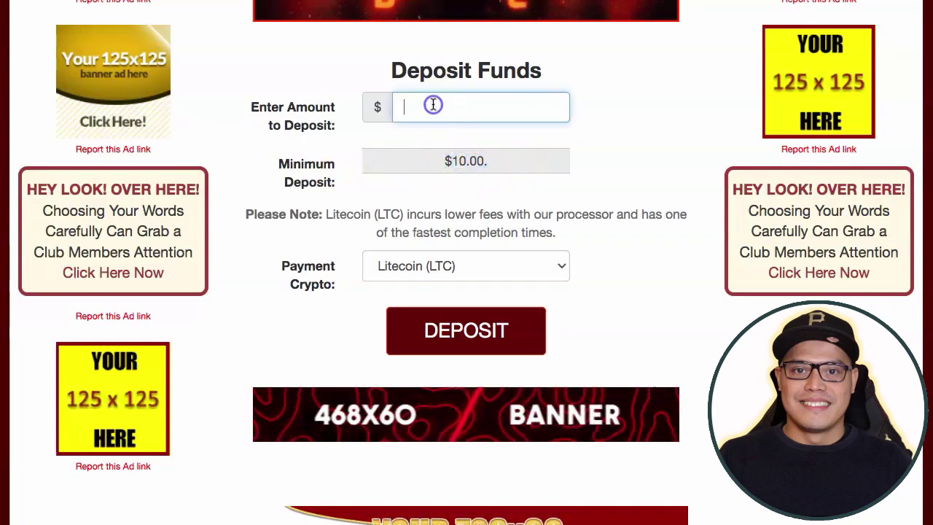
click(370, 137)
scroll(355, 137, down, 1)
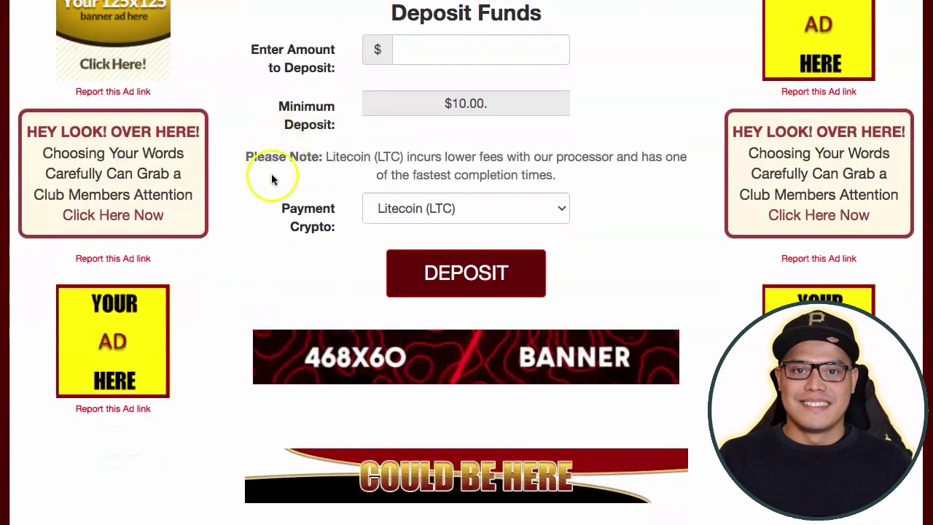
- Read the note about Litecoin fees and check which payment cryptocurrencies the deposit form offers
drag(328, 160, 616, 176)
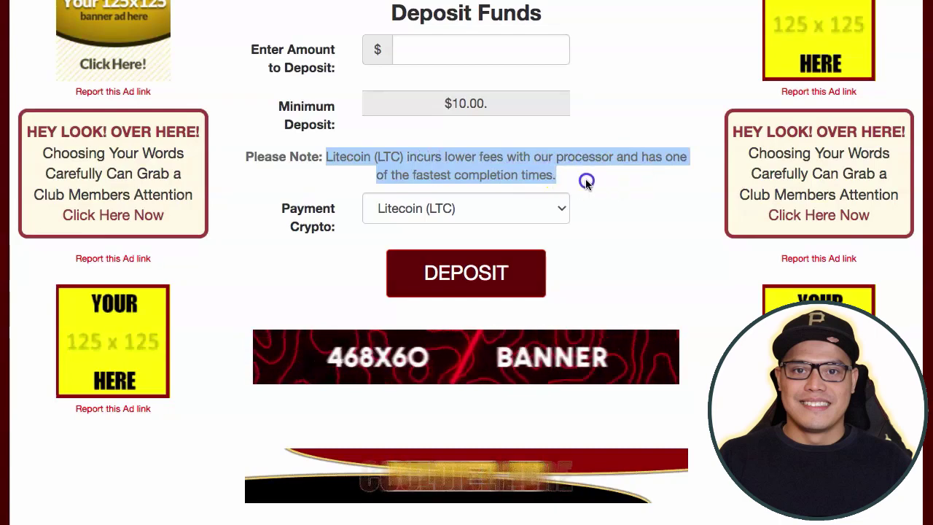
click(319, 198)
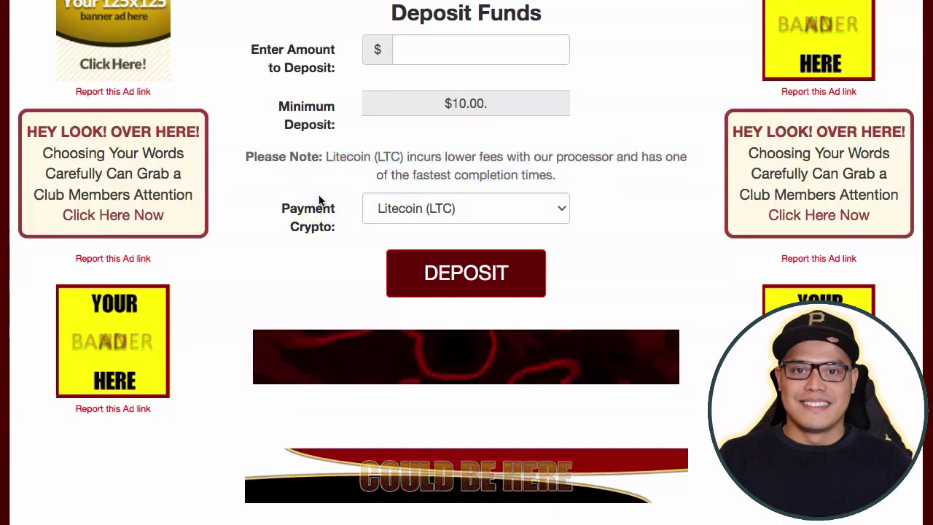
click(447, 223)
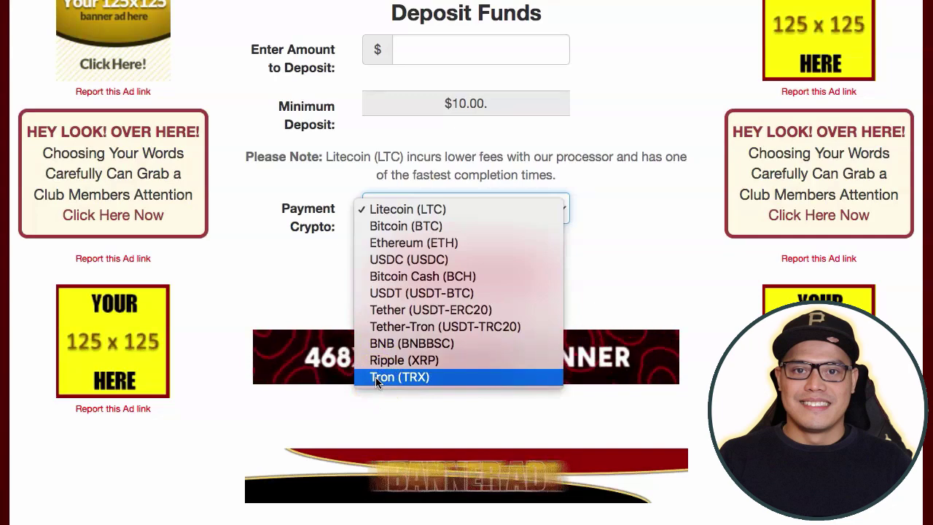
click(284, 304)
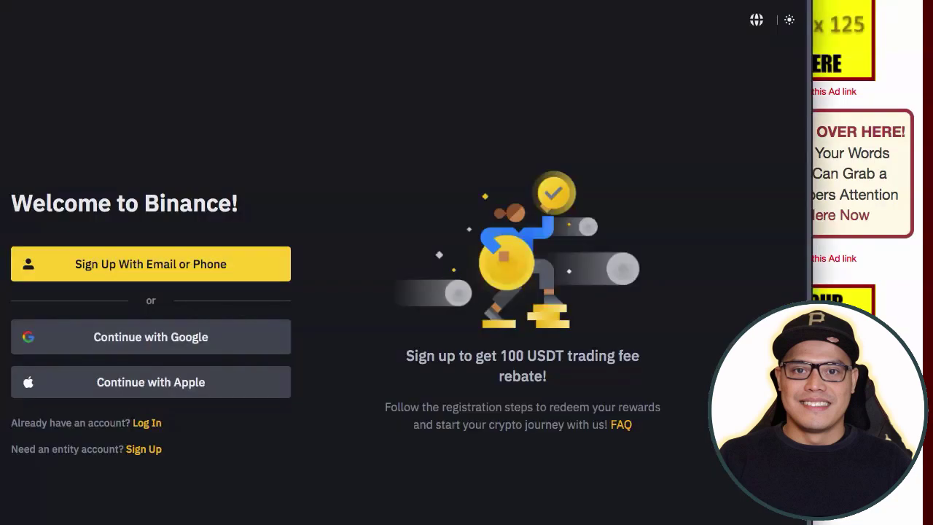
- Switch to the Binance sign-up page and read its trading fee rebate offer
scroll(131, 148, down, 1)
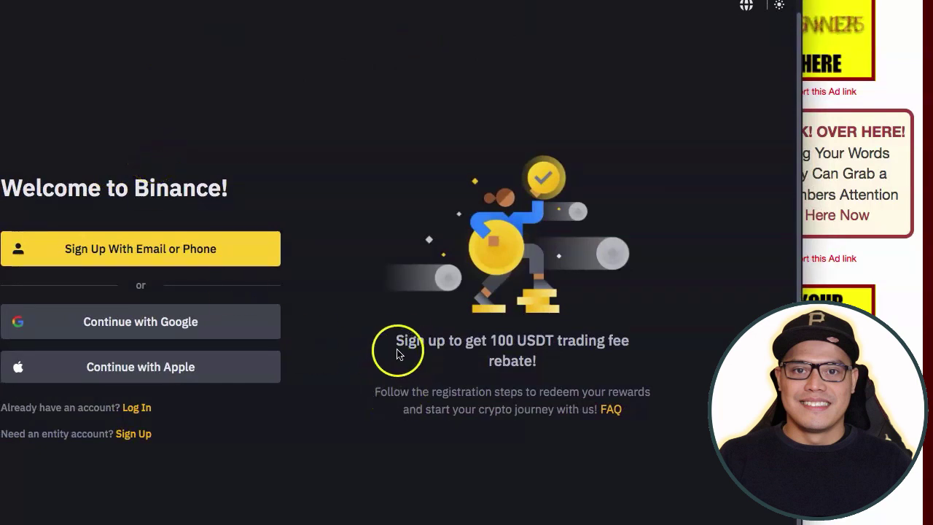
drag(399, 339, 575, 354)
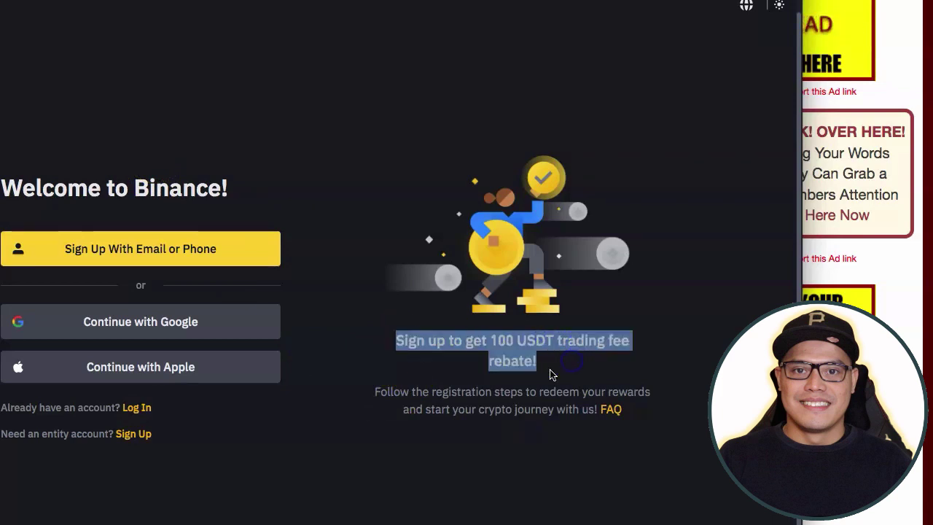
click(554, 367)
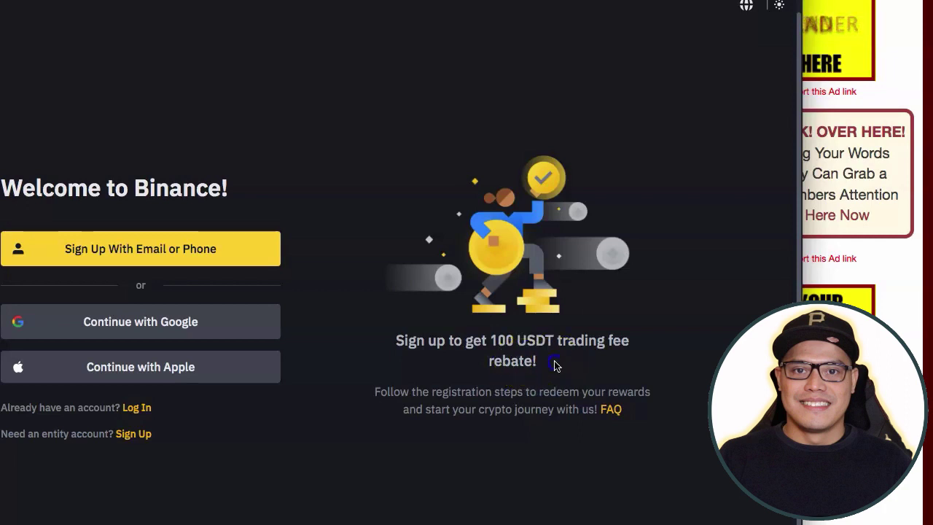
- Highlight the 100 USDT trading fee rebate text on the Binance sign-up page
drag(556, 365, 487, 336)
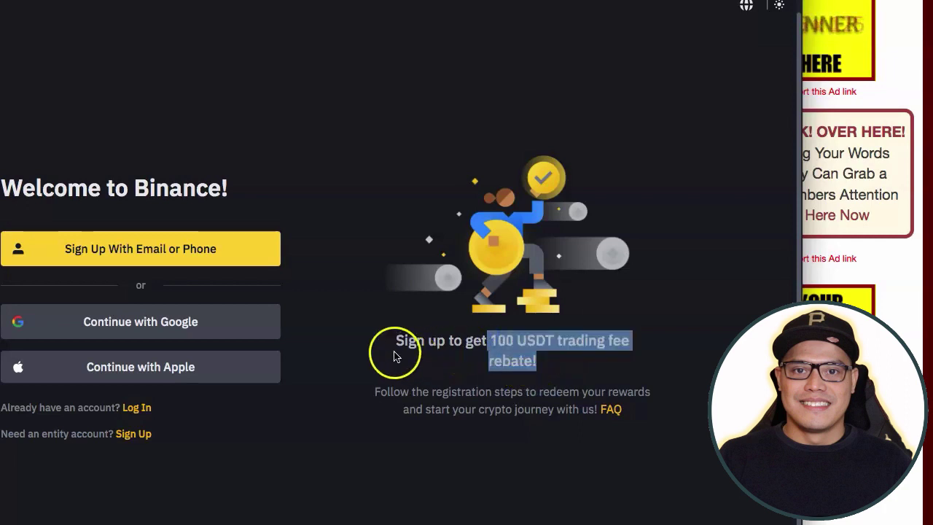
click(349, 198)
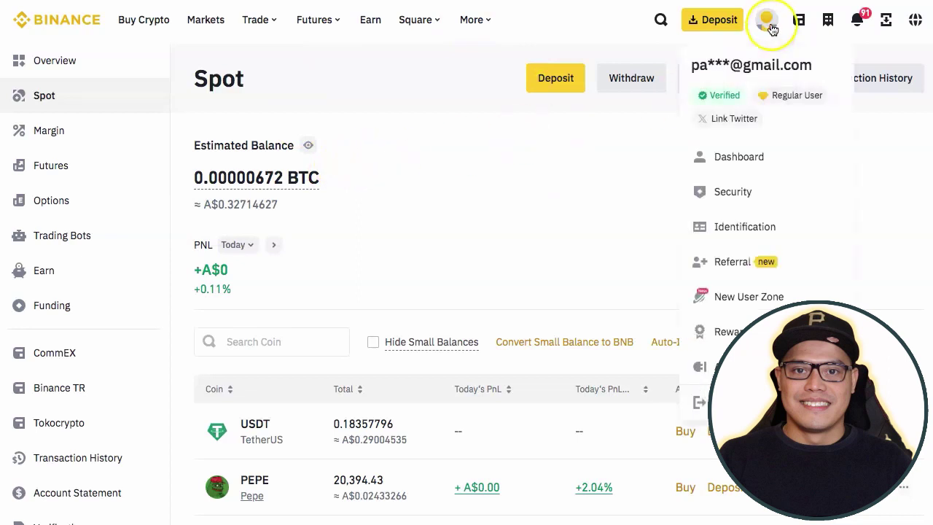
- Open the Fiat and Spot wallet of the Binance account and search its coin list for "litecoin"
mouse_move(799, 19)
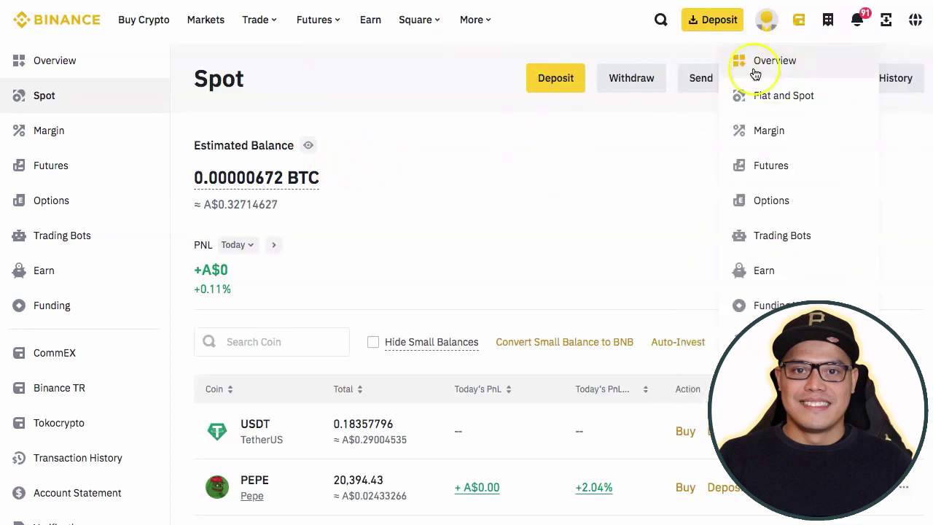
click(775, 97)
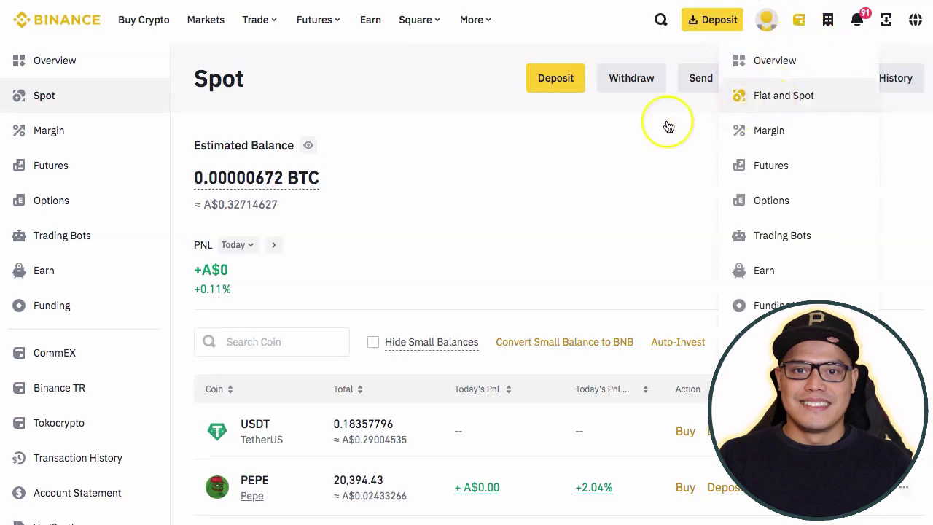
scroll(364, 168, down, 3)
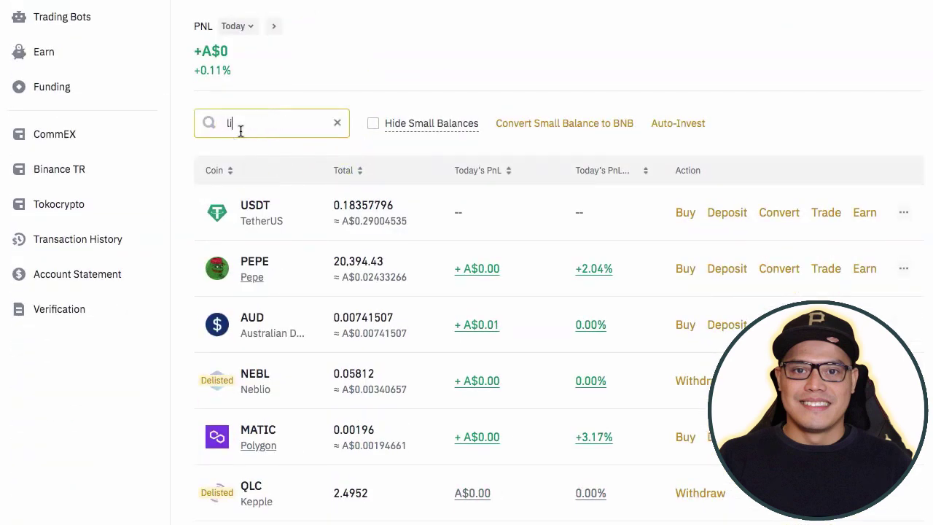
click(241, 131)
text(litecoin)
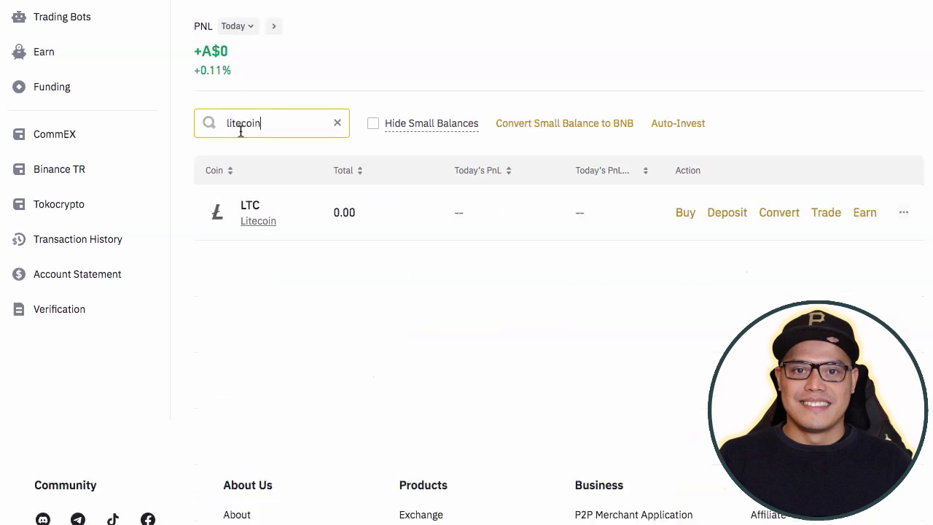
- Open the purchase page for Litecoin from its entry in the wallet's coin list
scroll(413, 146, down, 1)
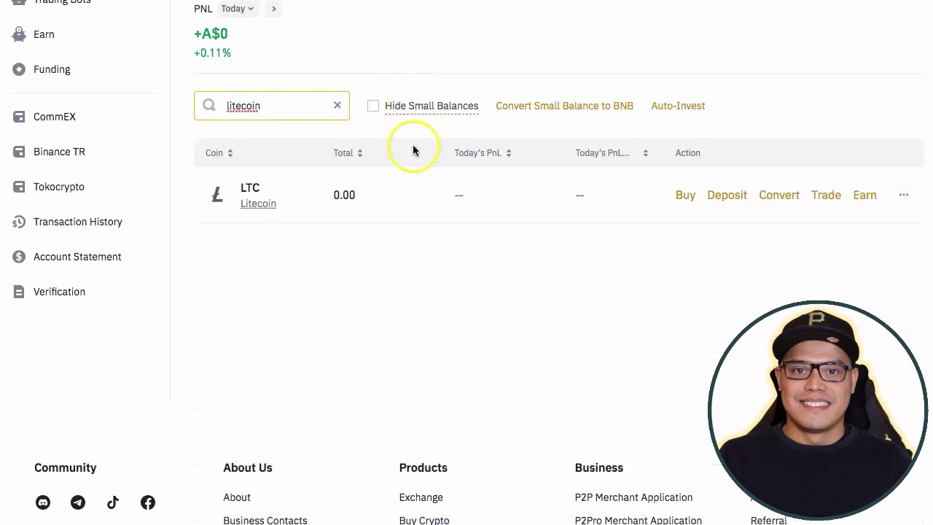
click(637, 263)
click(686, 198)
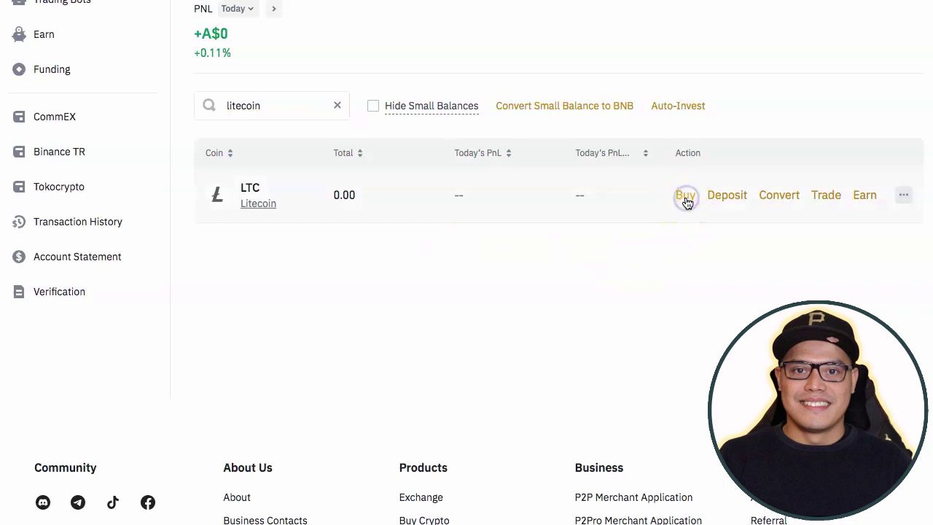
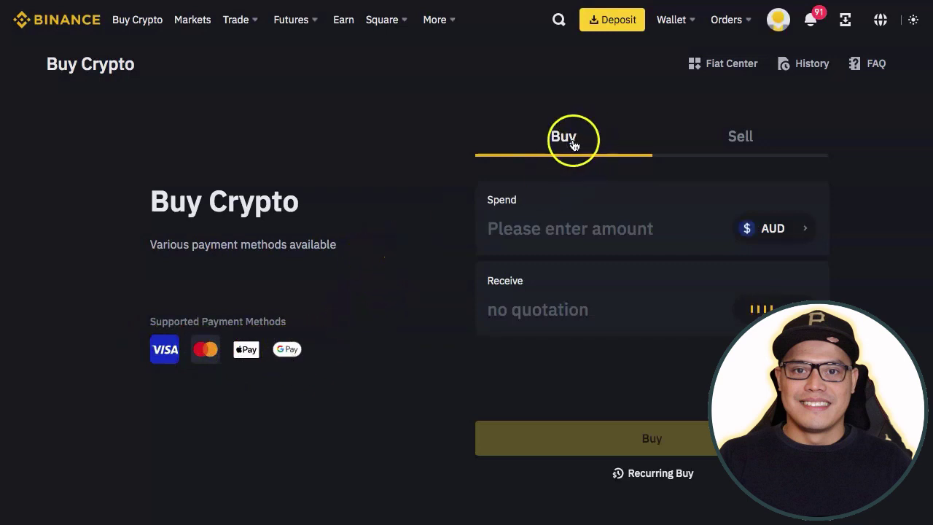
- Search the Spend currency list for USD, browse the other available currencies, and leave the list without choosing one
scroll(539, 201, down, 1)
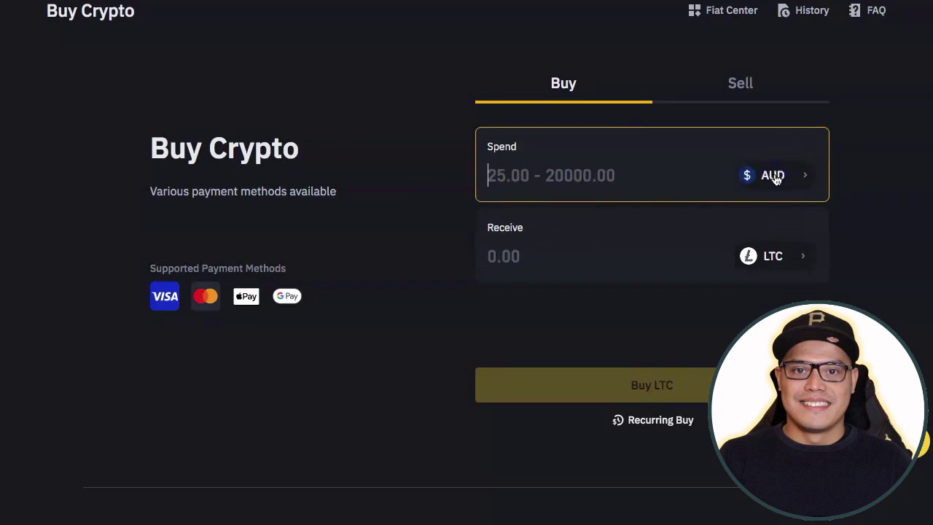
click(776, 179)
click(386, 153)
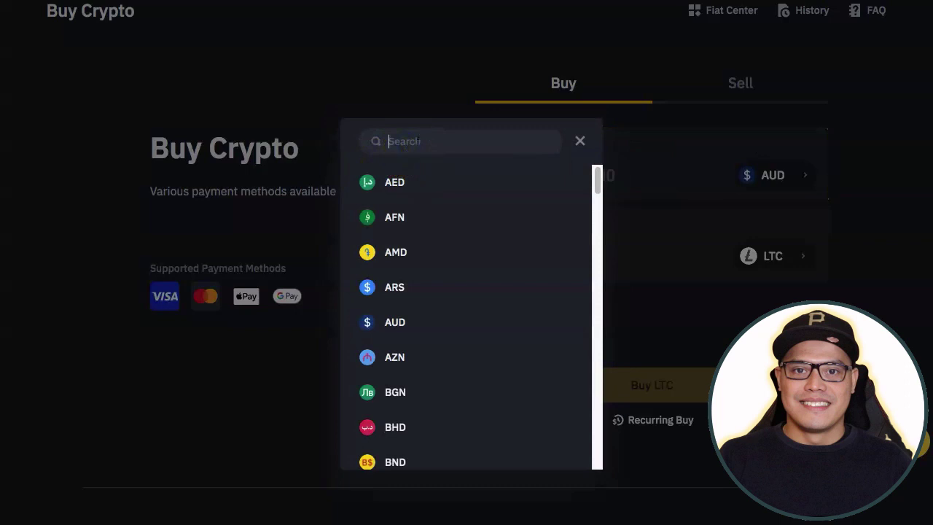
text(USD)
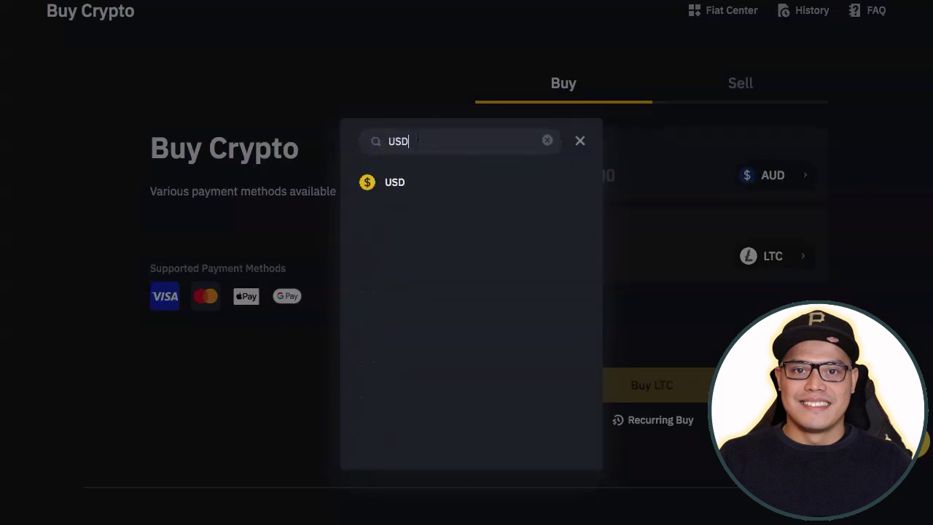
click(551, 145)
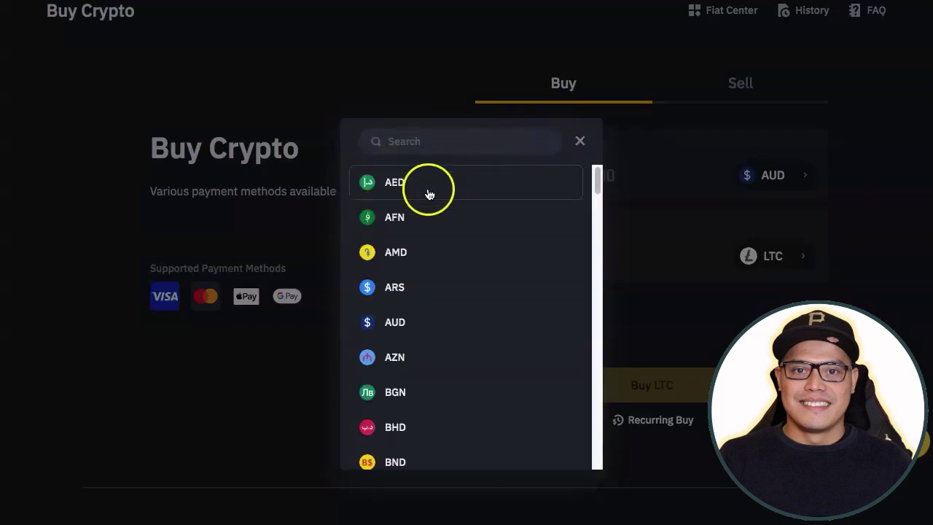
scroll(396, 318, down, 10)
scroll(400, 320, up, 6)
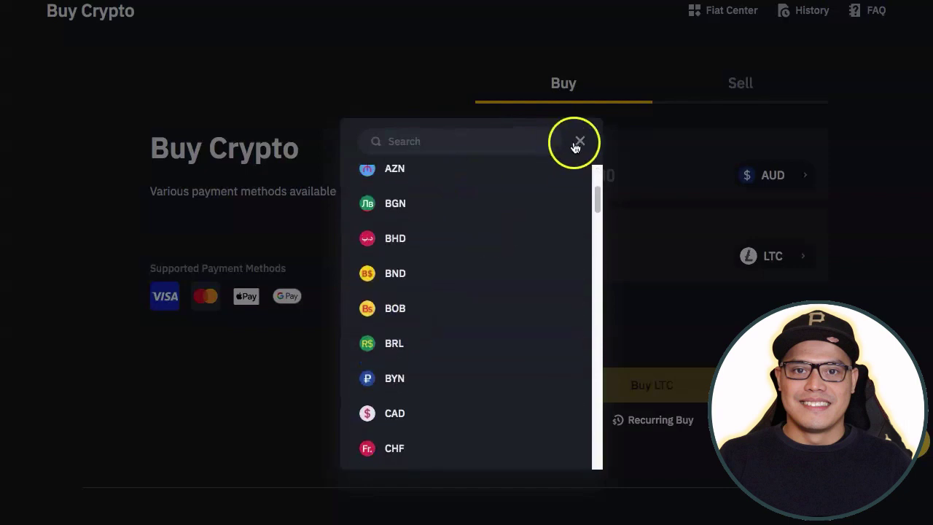
click(579, 143)
click(761, 178)
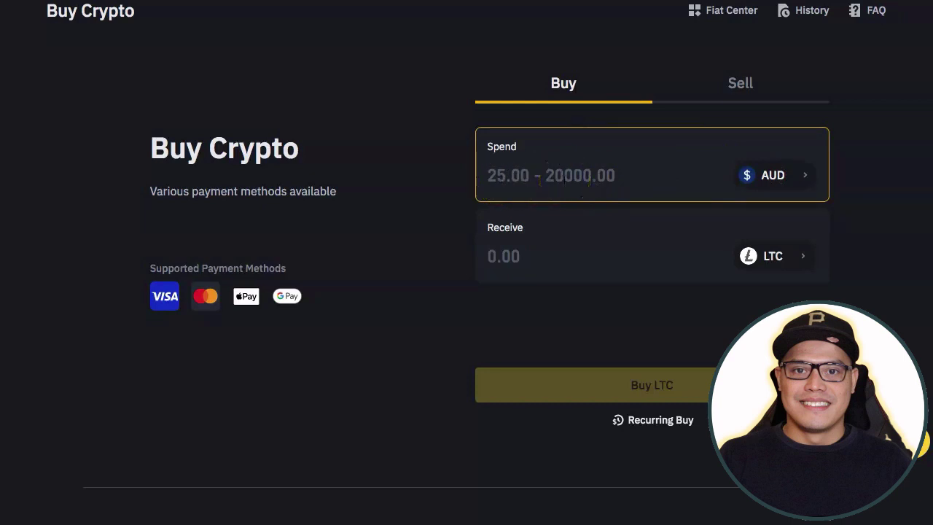
- Search the cryptocurrencies available to receive for BTC and for ETH
click(503, 239)
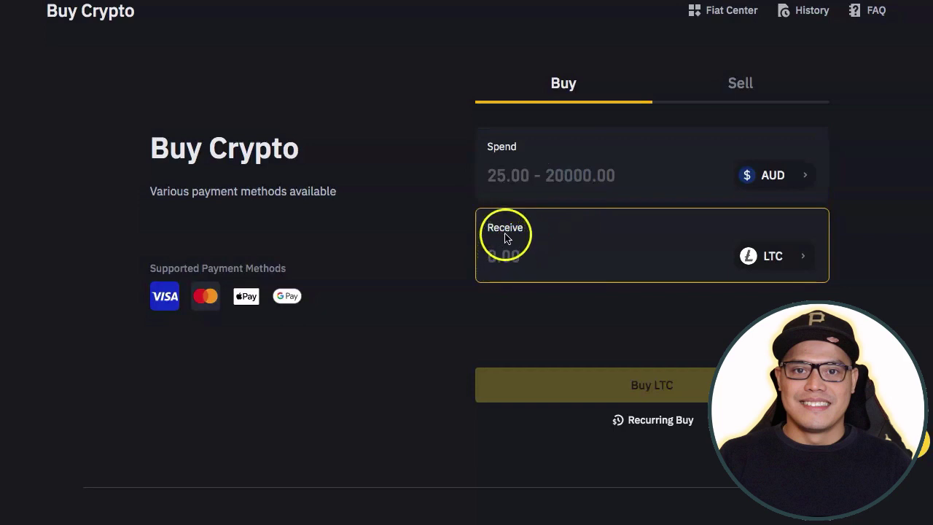
click(762, 255)
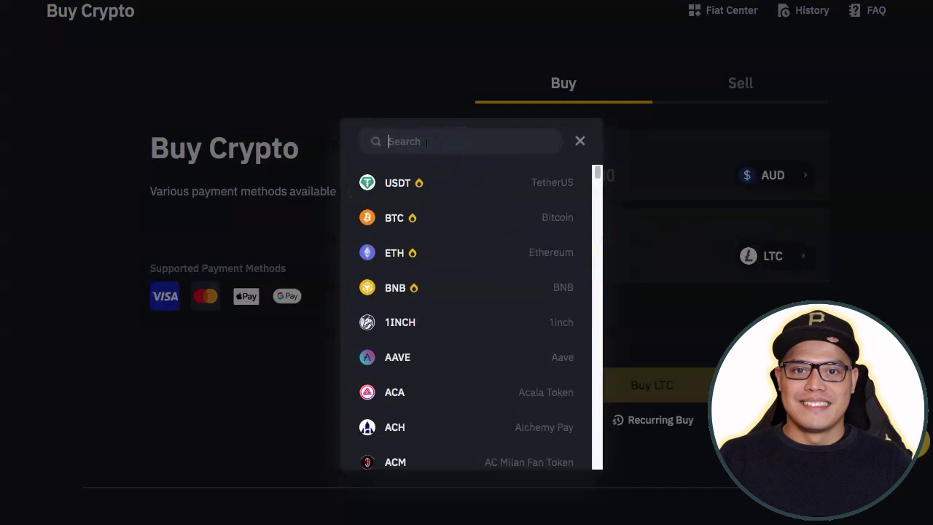
text(BTC)
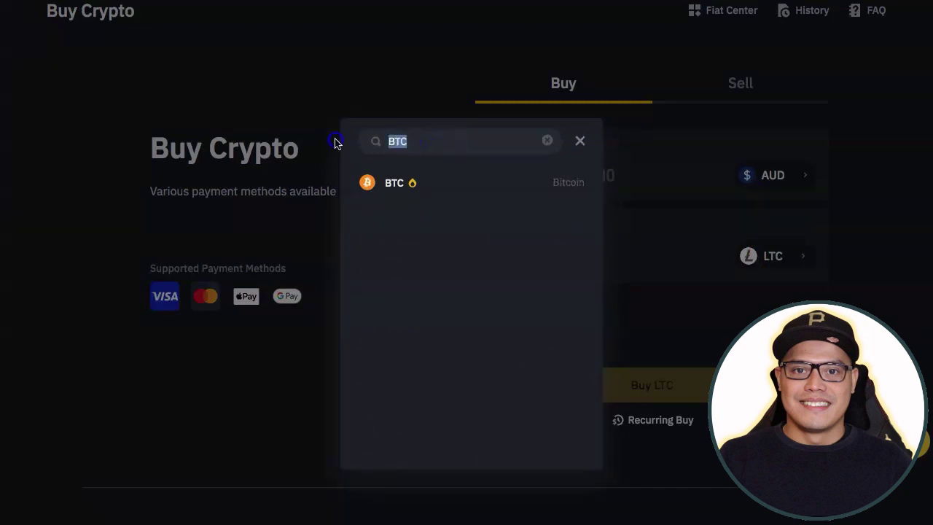
text(ETH)
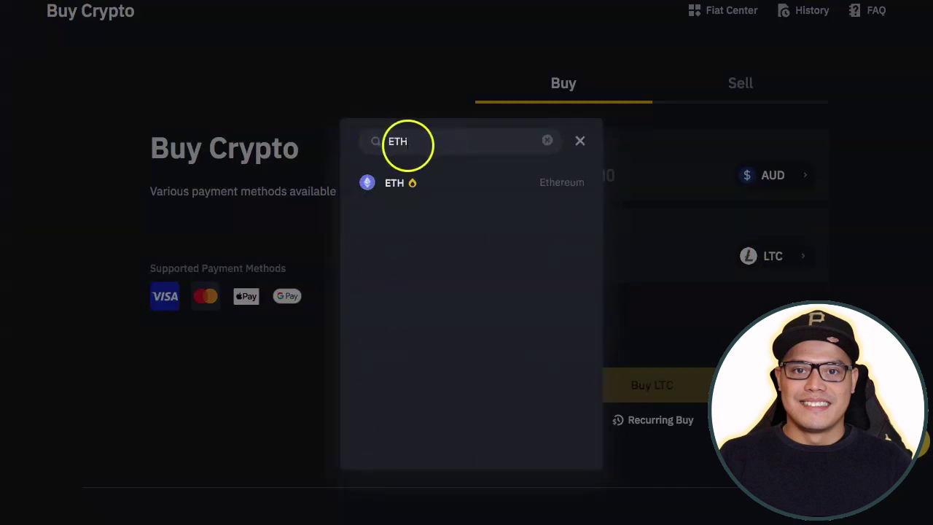
- Find LTC in the cryptocurrency list and choose it as the coin to receive
click(547, 142)
click(453, 144)
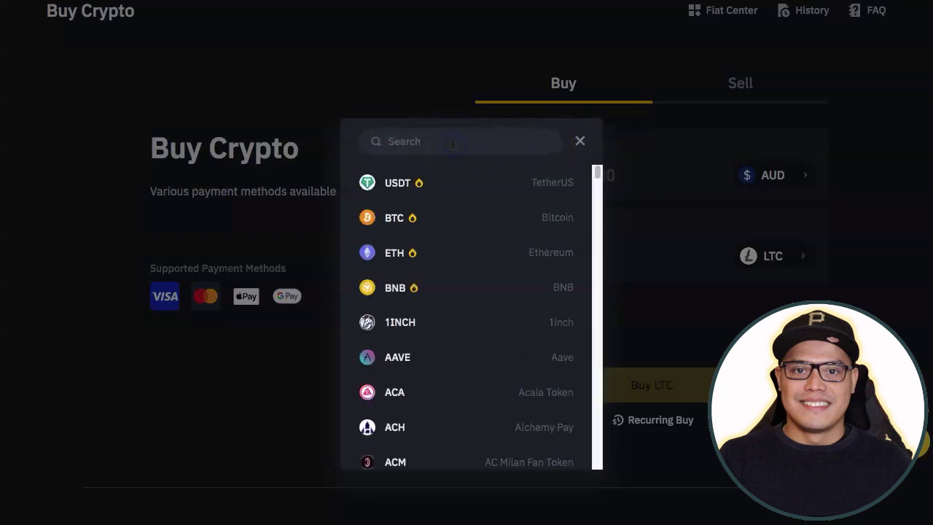
text(LTC)
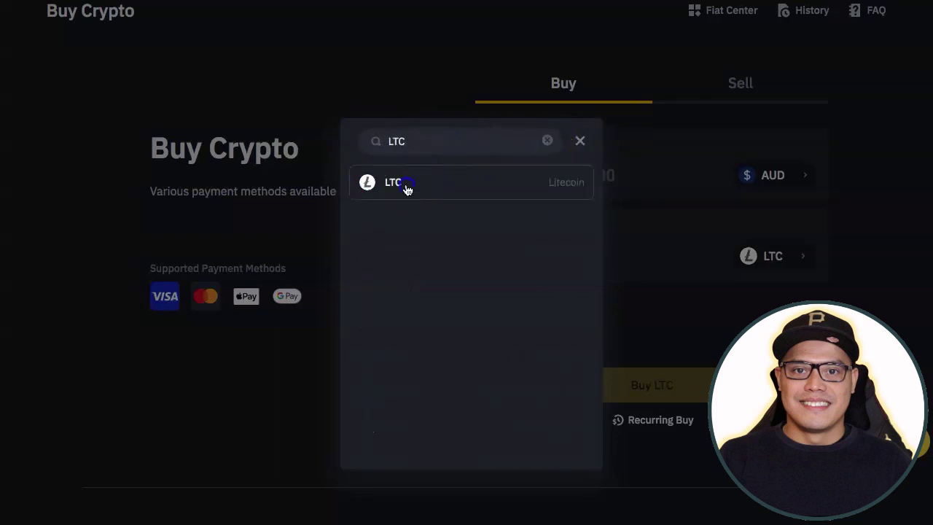
click(406, 188)
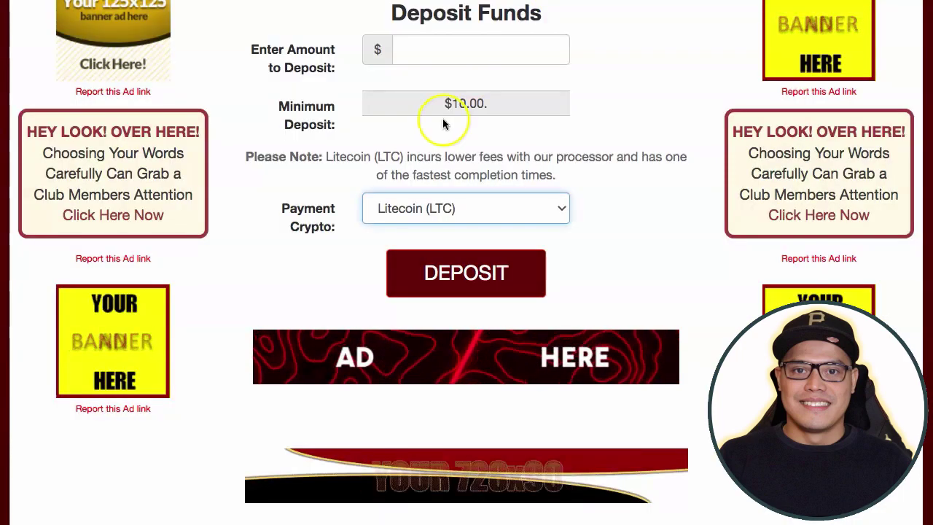
- Switch back to the Deposit Funds form and check its deposit amount field against the minimum deposit
click(428, 46)
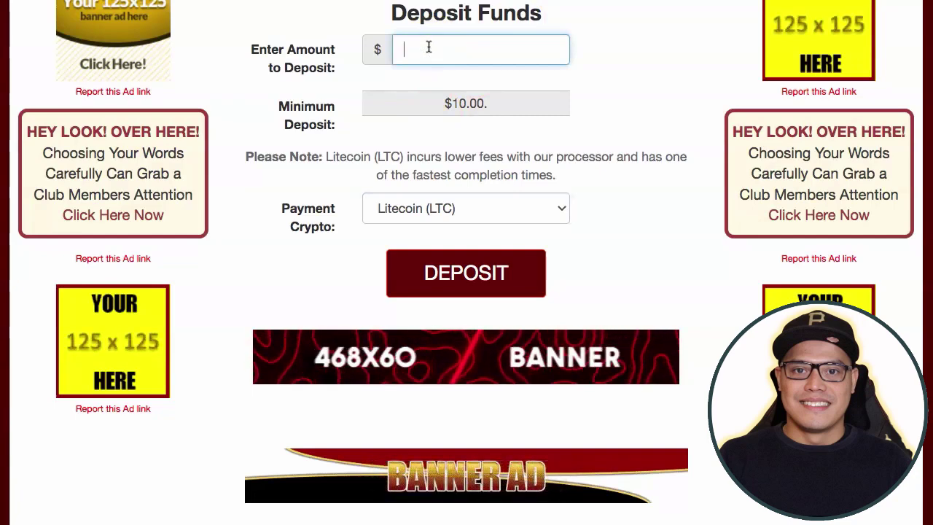
click(480, 45)
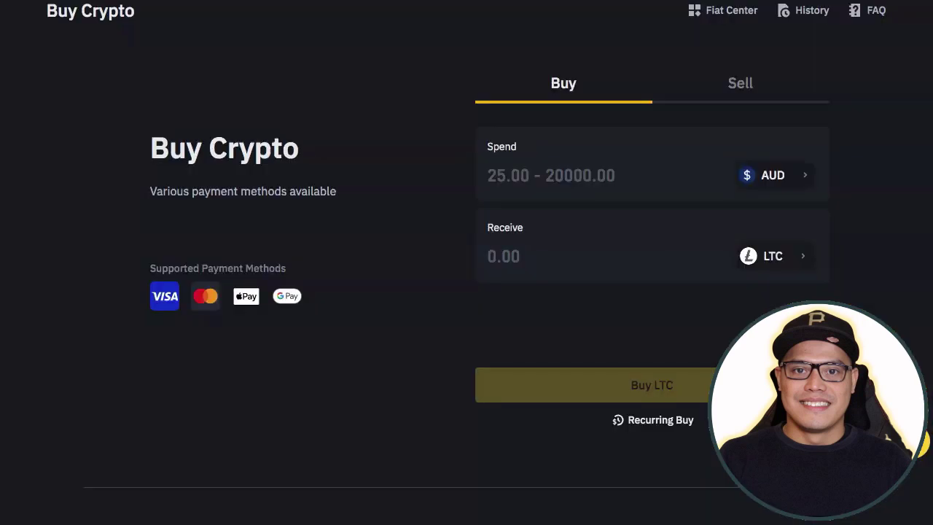
- Switch to Binance's Buy Crypto page, set the amount to spend to 25 AUD, and check the LTC amount received
click(587, 166)
click(518, 177)
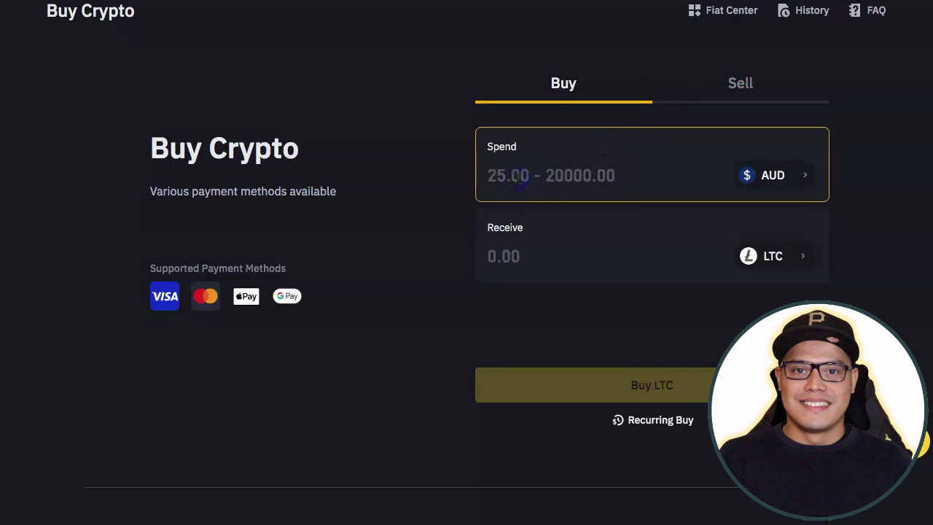
text(25)
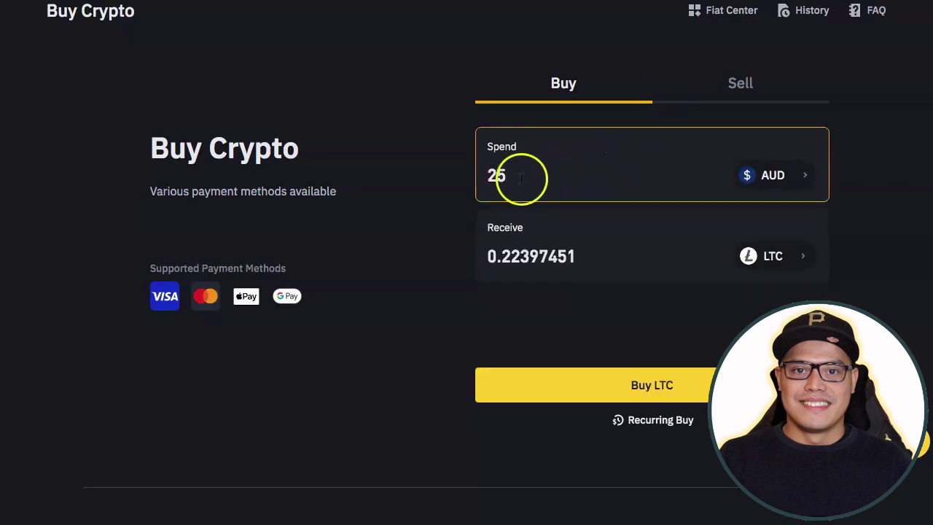
click(437, 175)
click(523, 176)
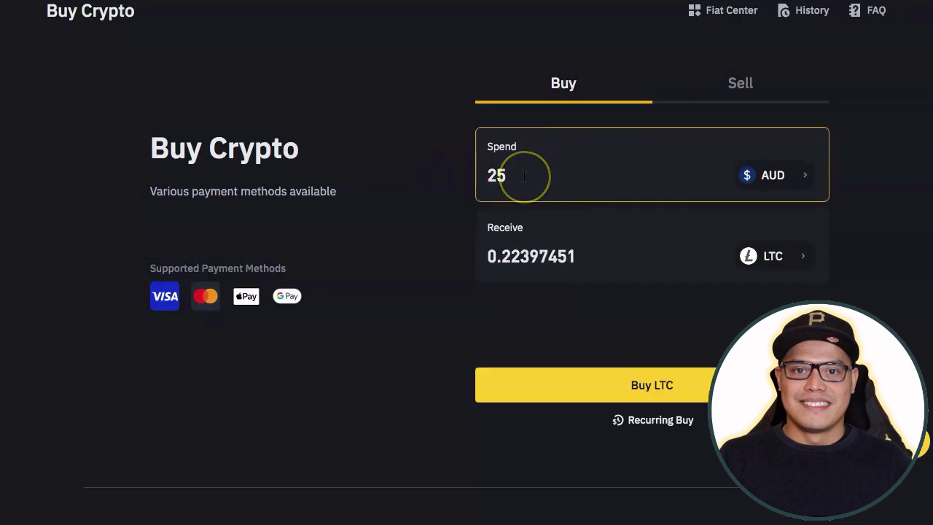
click(583, 270)
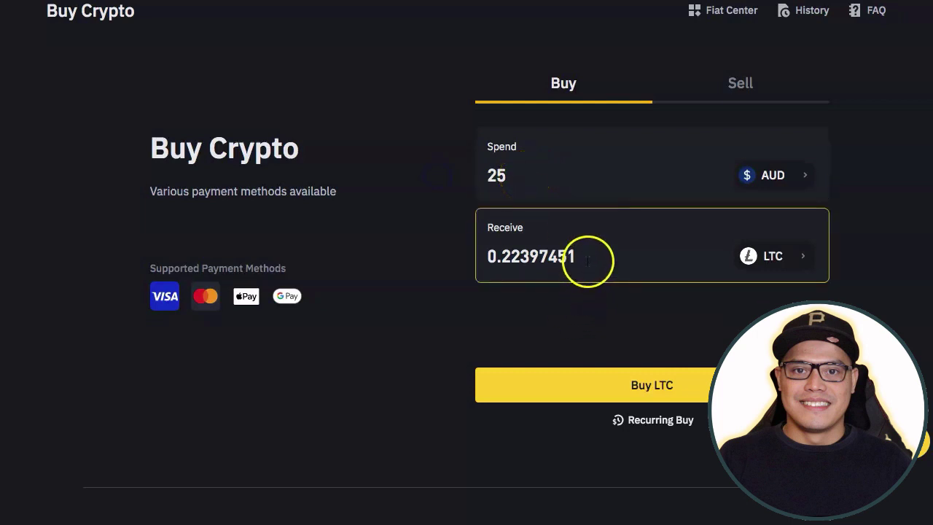
click(504, 267)
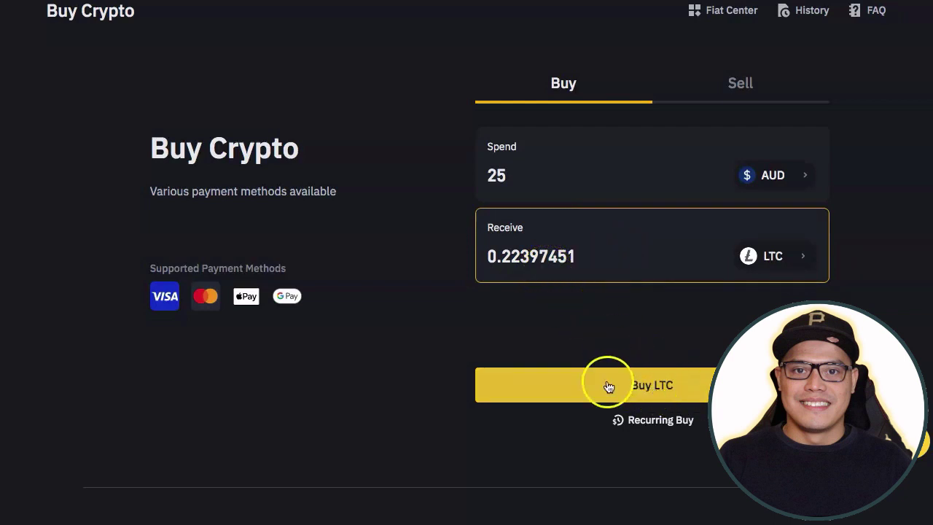
- Open the Fiat and Spot wallet for deposits and withdrawals from the Buy Crypto page
scroll(554, 326, up, 1)
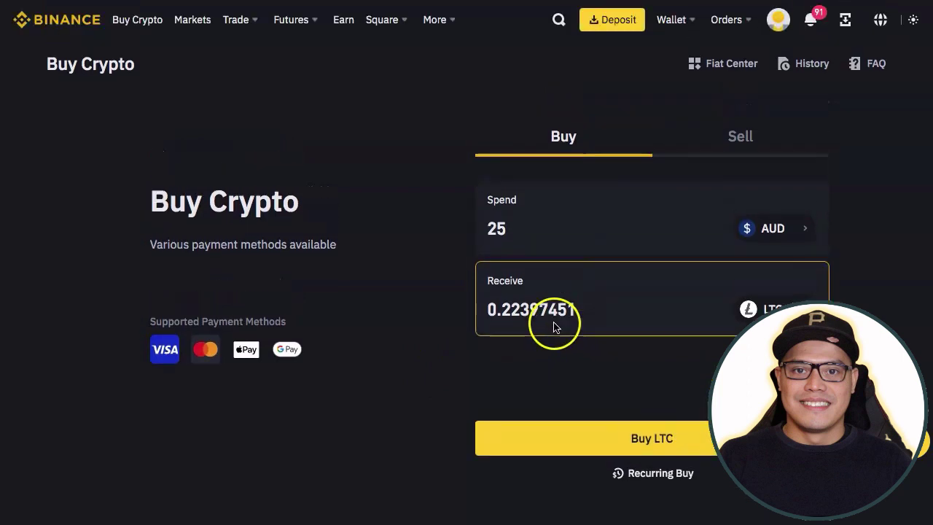
mouse_move(679, 26)
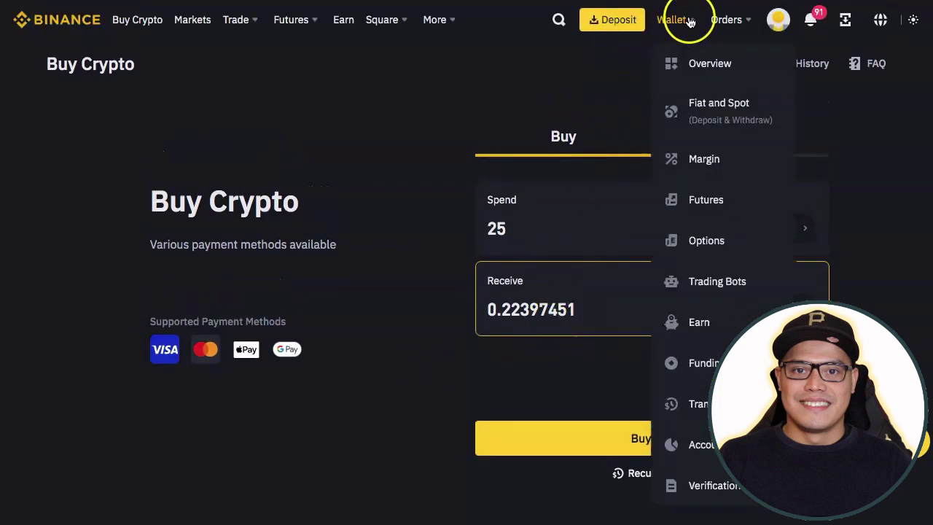
click(689, 117)
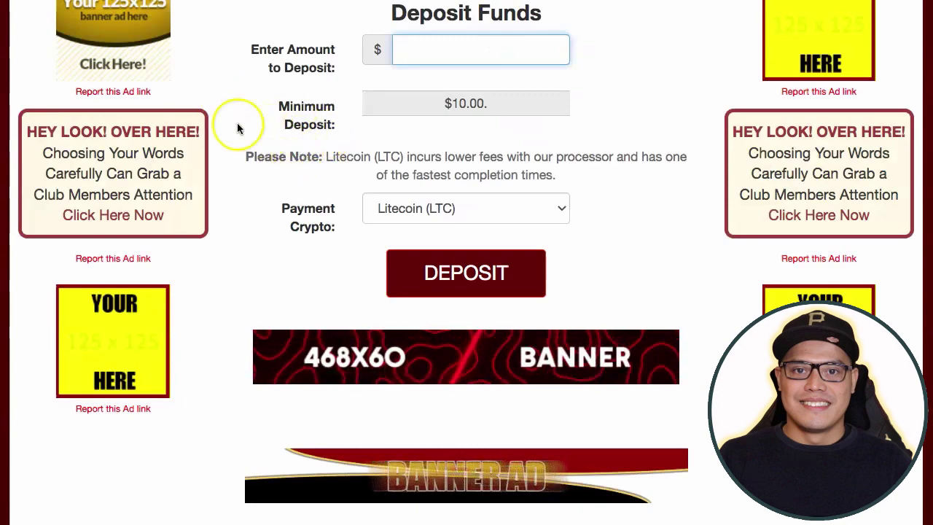
- Set the amount to deposit to $10 on the Deposit Funds form
scroll(226, 109, up, 4)
scroll(224, 73, down, 3)
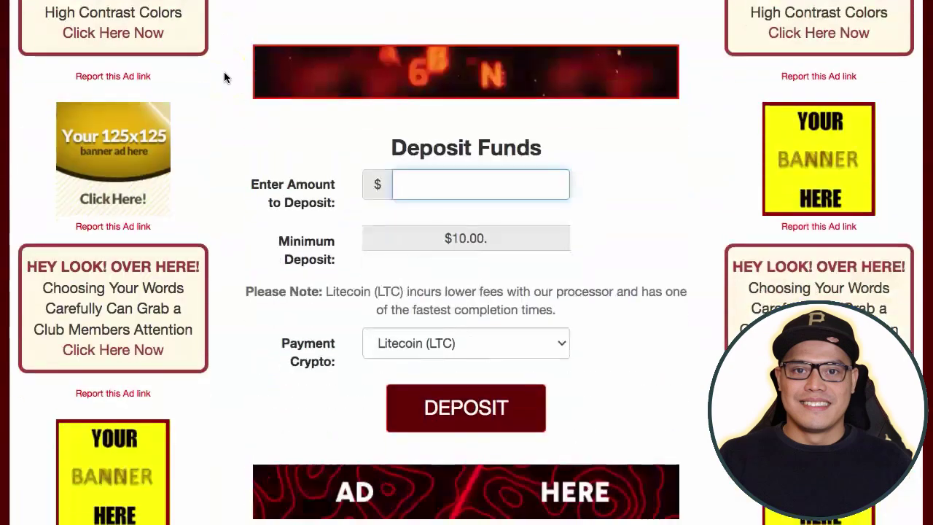
scroll(224, 74, down, 3)
click(396, 78)
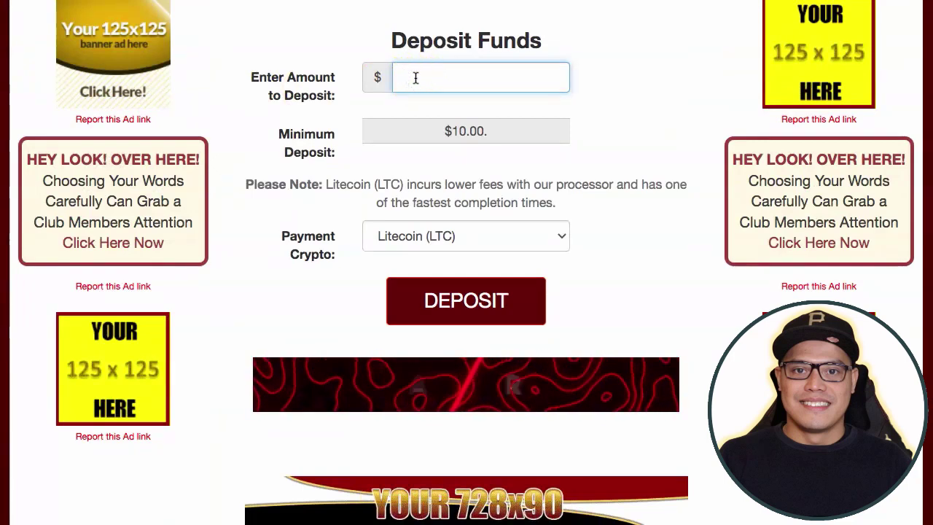
text(10)
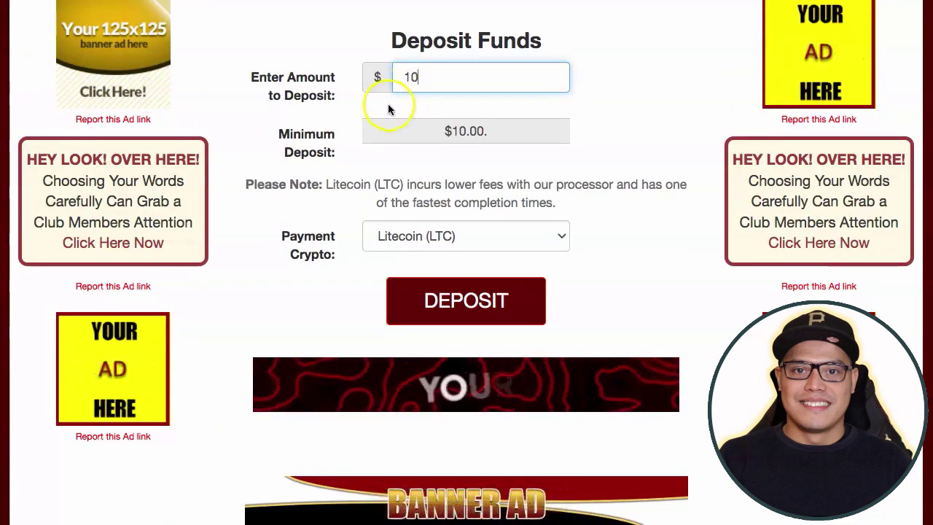
- Choose Litecoin (LTC) as the payment crypto and submit the deposit request
click(388, 110)
scroll(364, 107, down, 1)
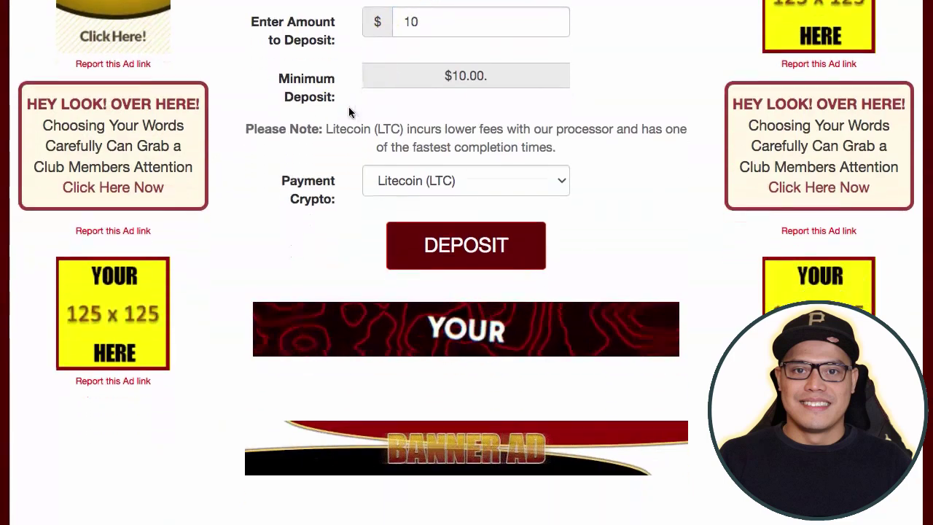
click(429, 182)
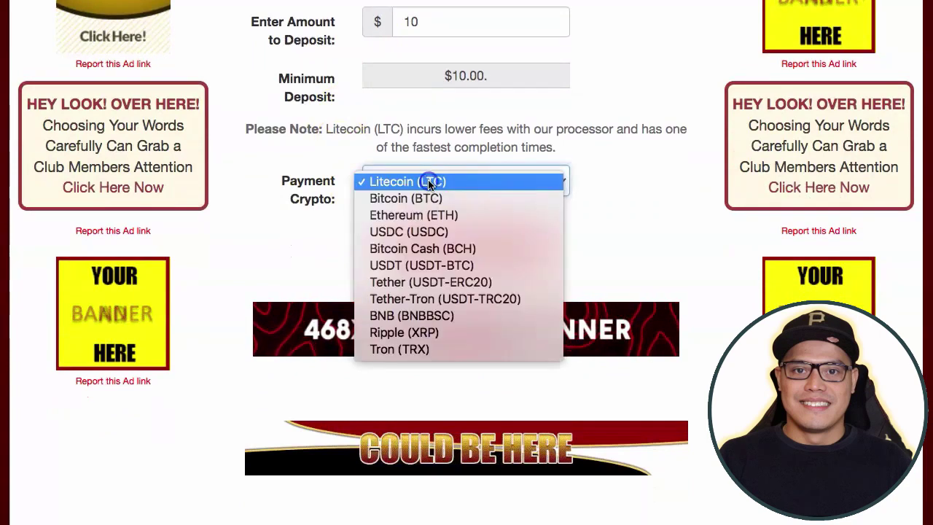
click(388, 182)
click(350, 245)
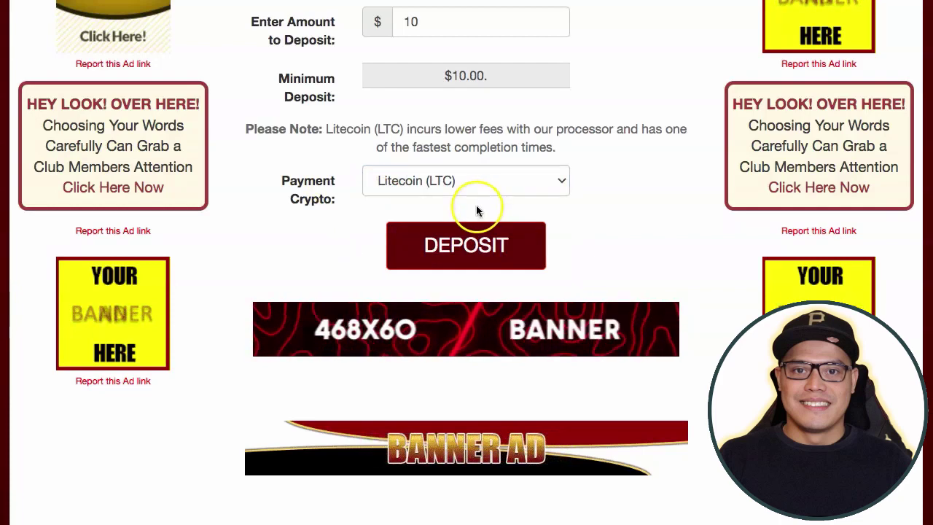
click(449, 244)
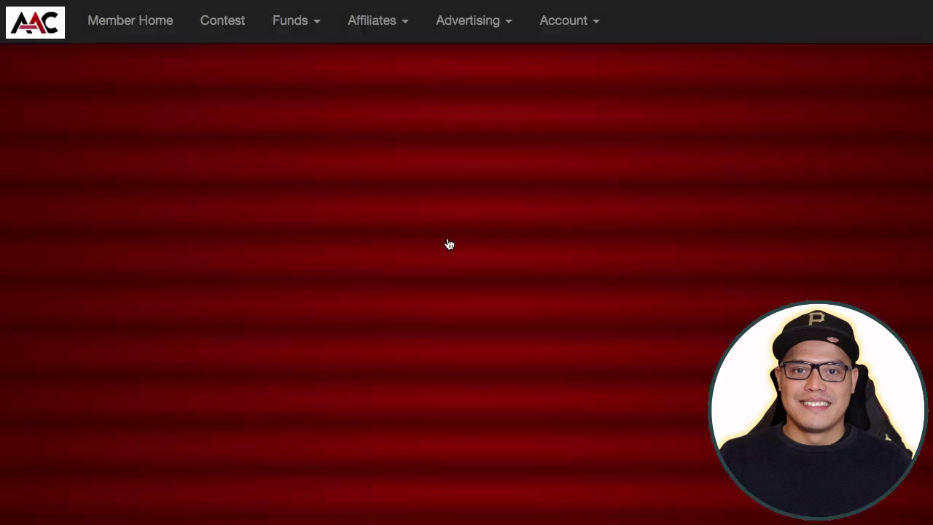
- Read the Send Your Crypto Now instructions and examine the exact amount and wallet address in the Pay with LTC section
scroll(246, 209, down, 4)
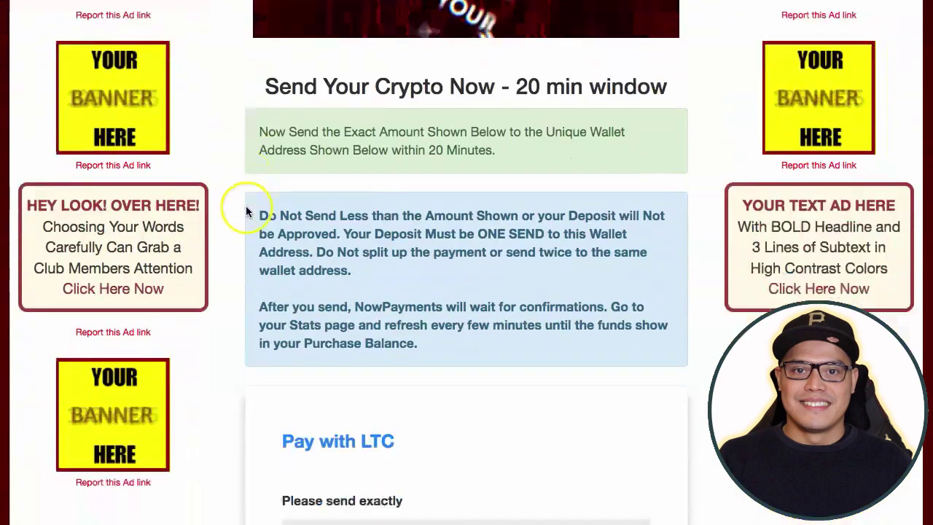
scroll(246, 210, down, 1)
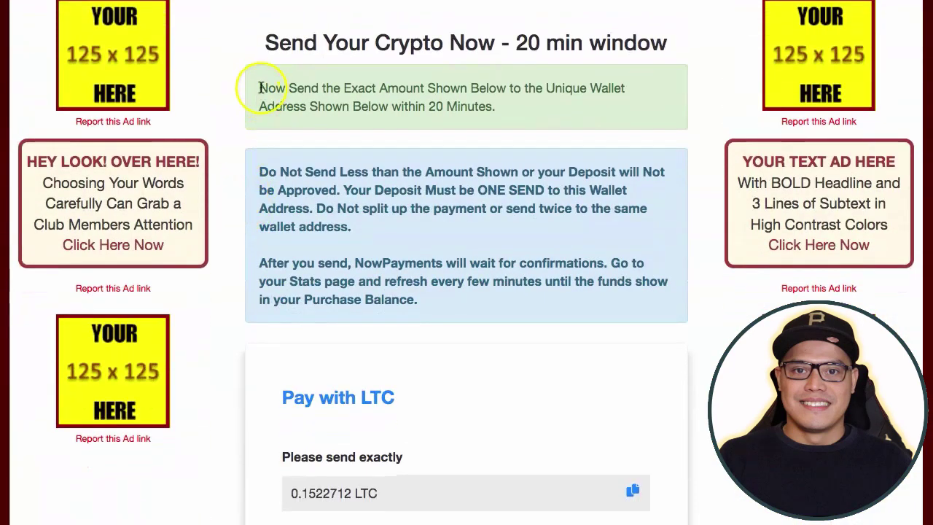
drag(260, 89, 500, 115)
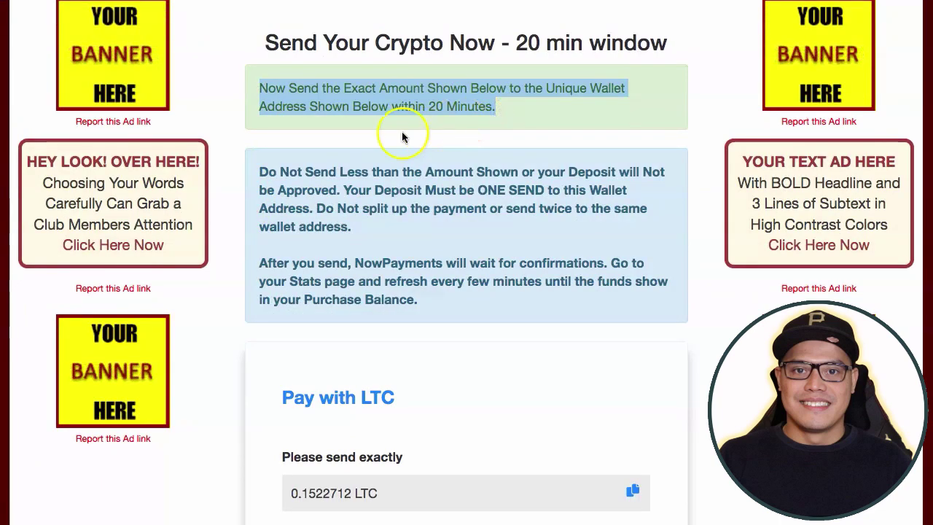
drag(471, 124, 251, 106)
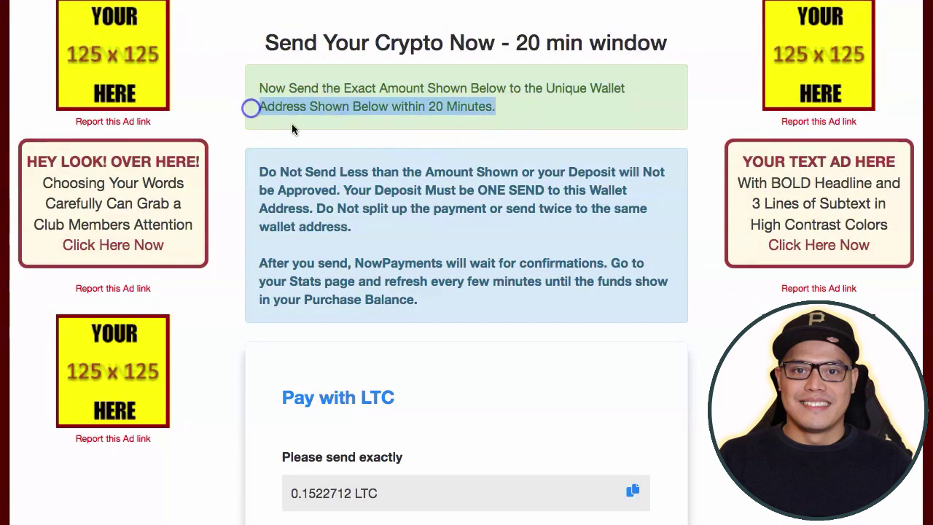
scroll(292, 124, down, 3)
scroll(290, 128, down, 3)
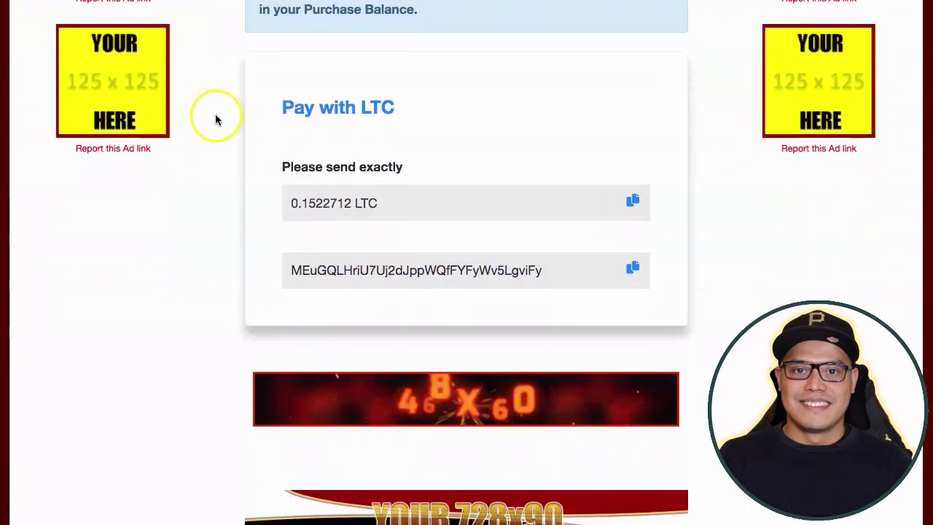
scroll(217, 117, down, 1)
click(273, 79)
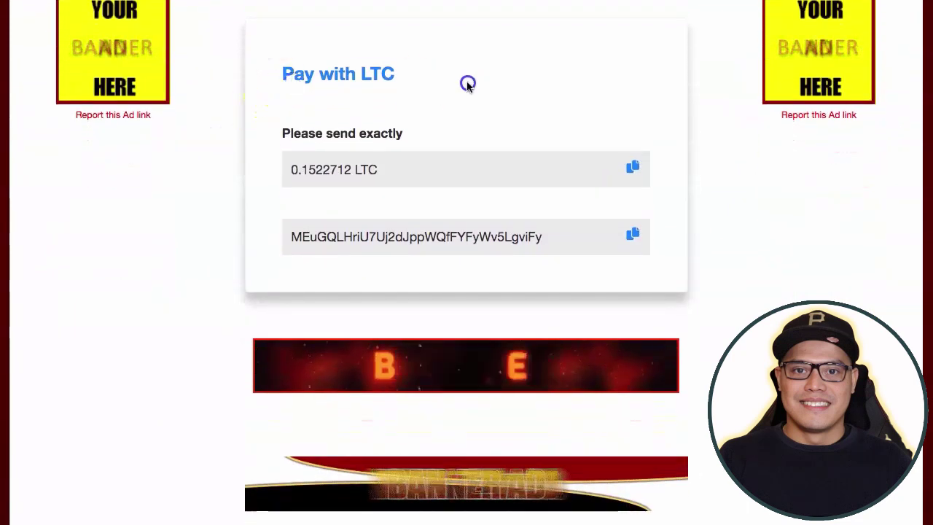
drag(469, 83, 278, 81)
click(238, 81)
scroll(302, 98, down, 1)
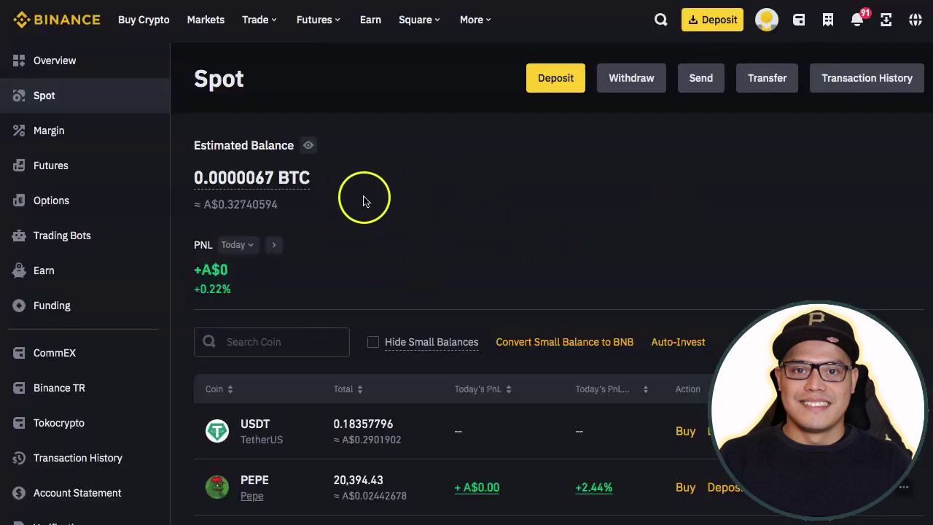
- Switch the Binance Spot wallet page to the light theme
scroll(178, 210, down, 20)
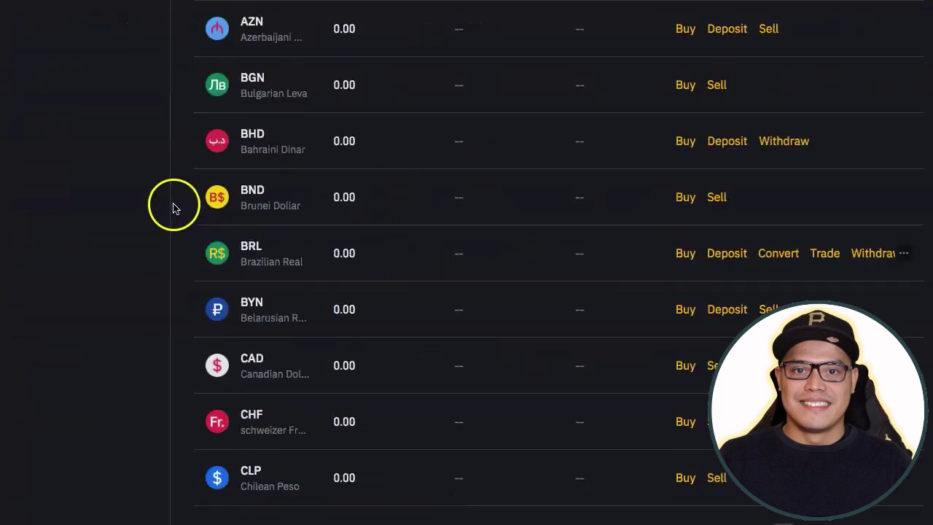
click(57, 262)
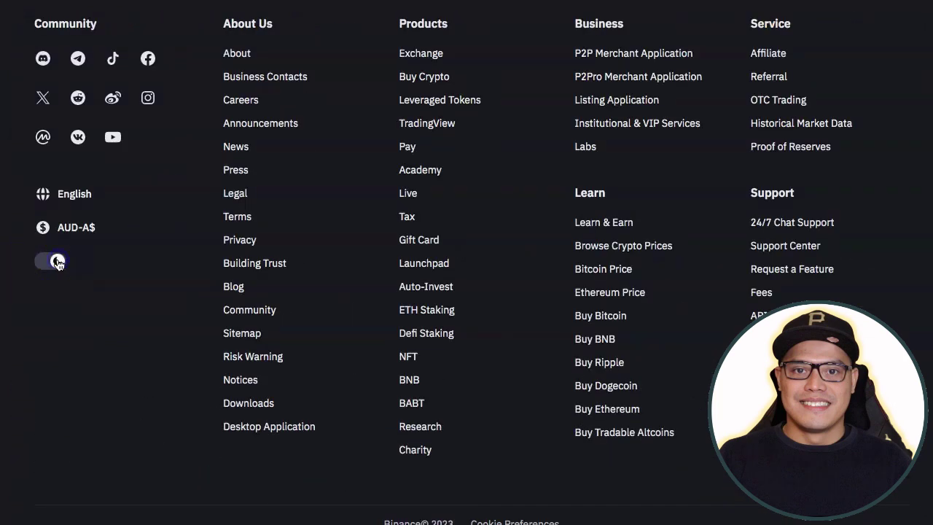
scroll(192, 252, up, 20)
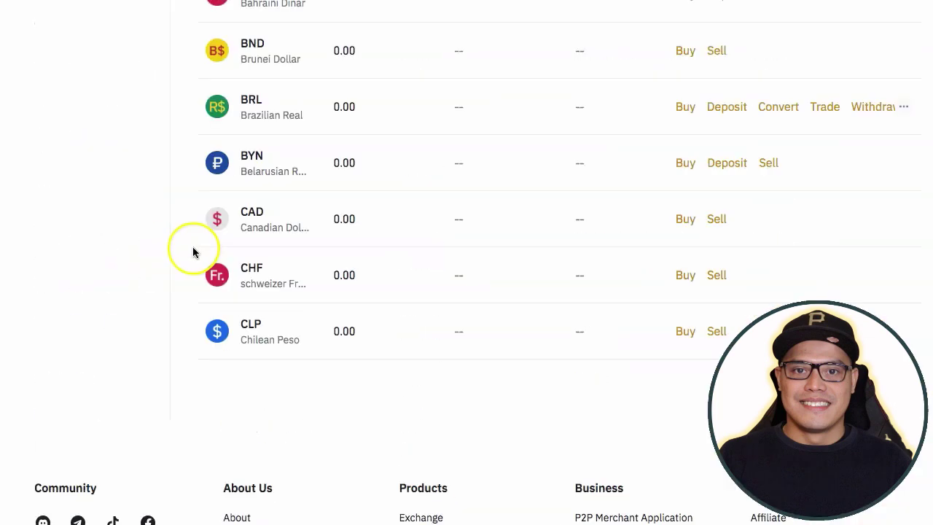
- Search the Spot wallet's coin list for litecoin and check the LTC balance
scroll(189, 253, up, 2)
click(240, 246)
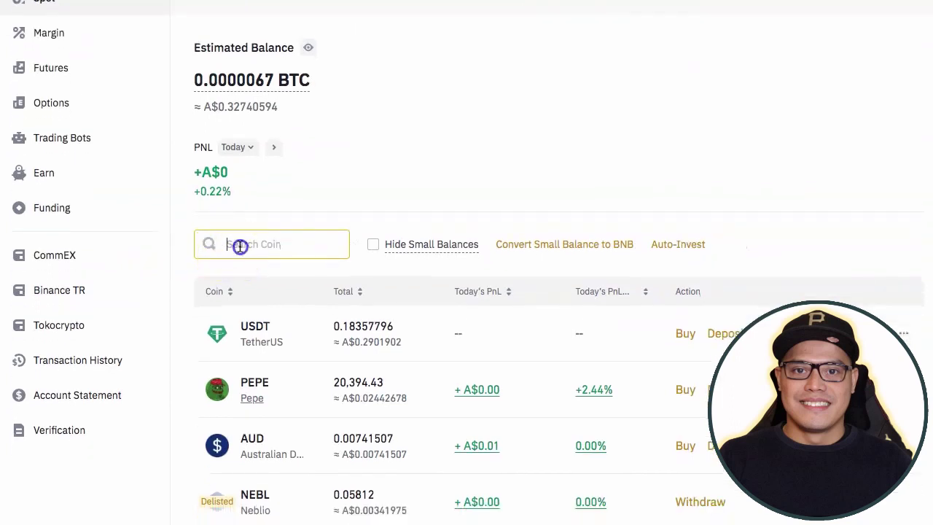
text(lit)
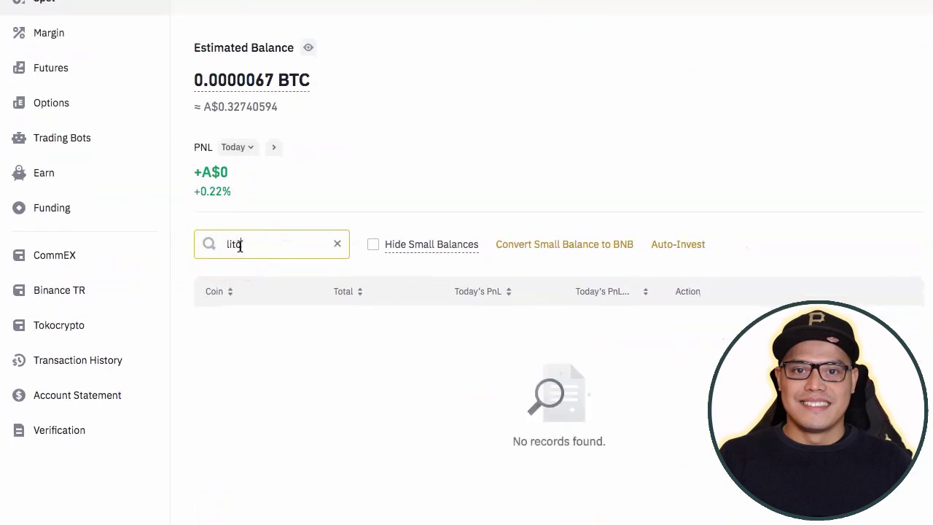
text(ecoi)
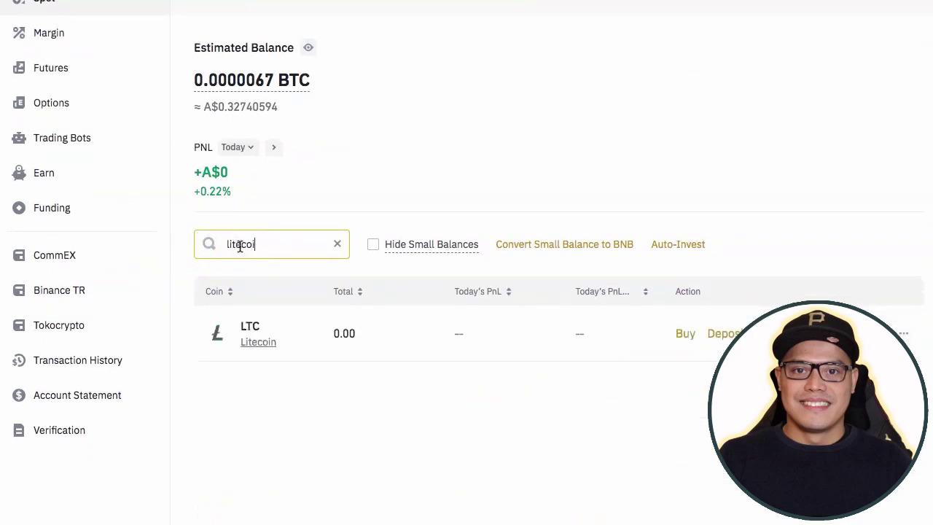
text(n)
scroll(361, 253, down, 3)
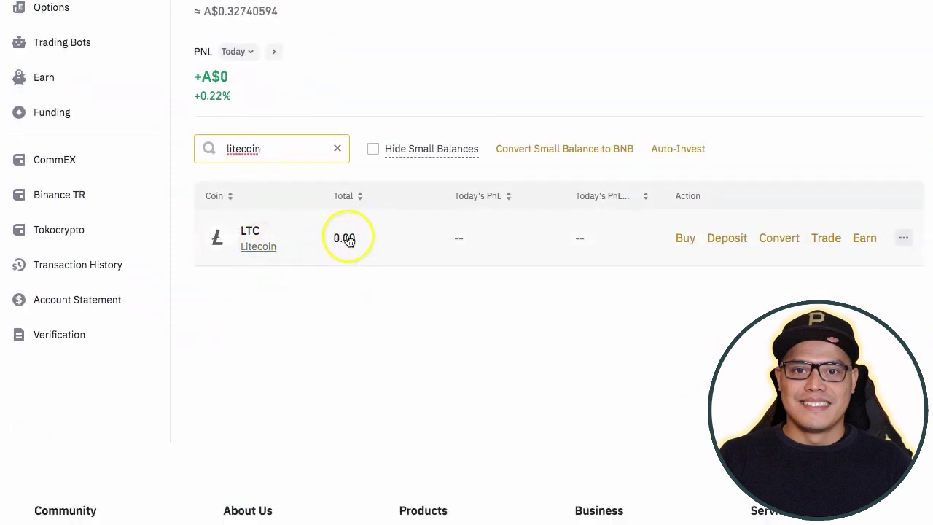
scroll(330, 239, down, 1)
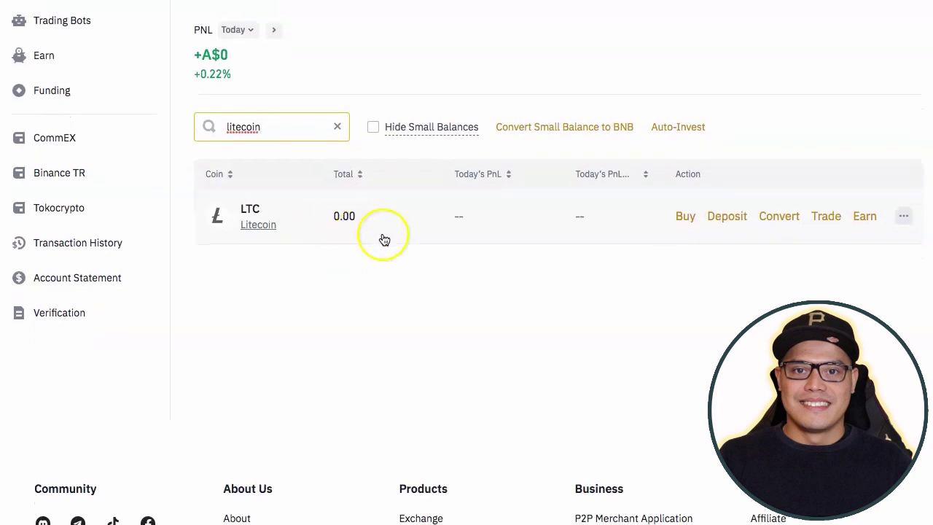
- Start a withdrawal of LTC from the Litecoin entry in the Spot wallet
click(904, 217)
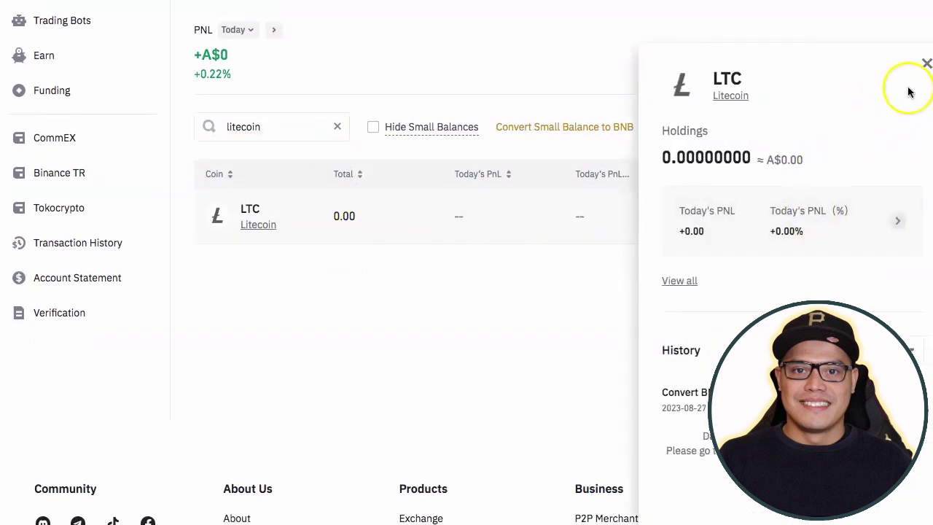
click(927, 66)
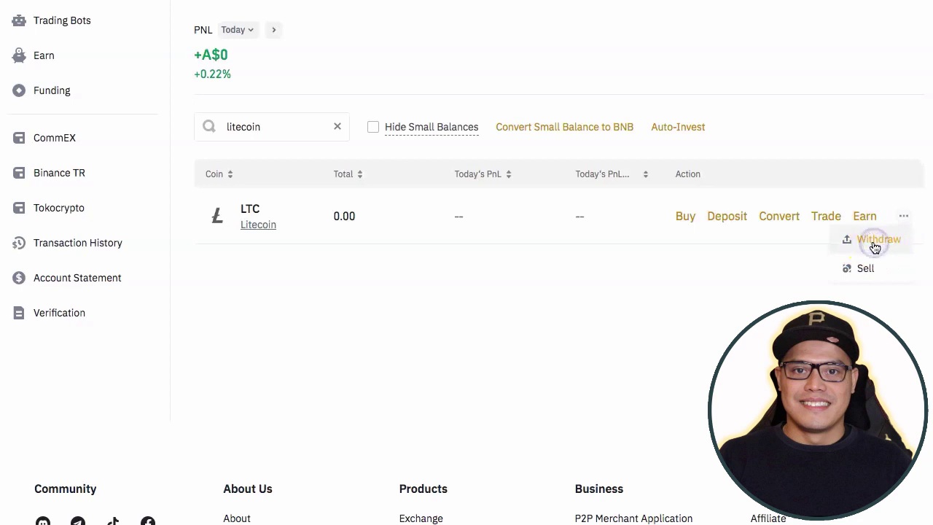
click(875, 247)
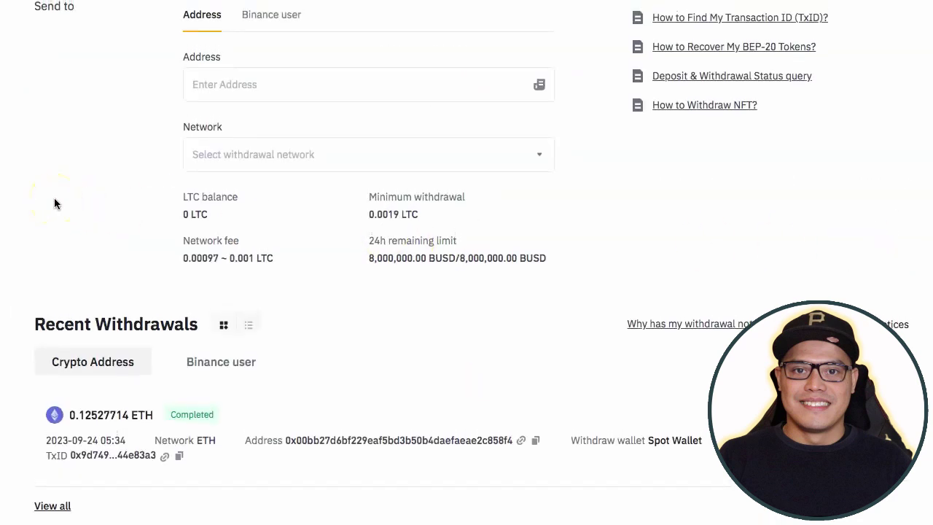
- Try to copy the wallet address from the Pay with LTC section into Binance's withdrawal address field
click(233, 106)
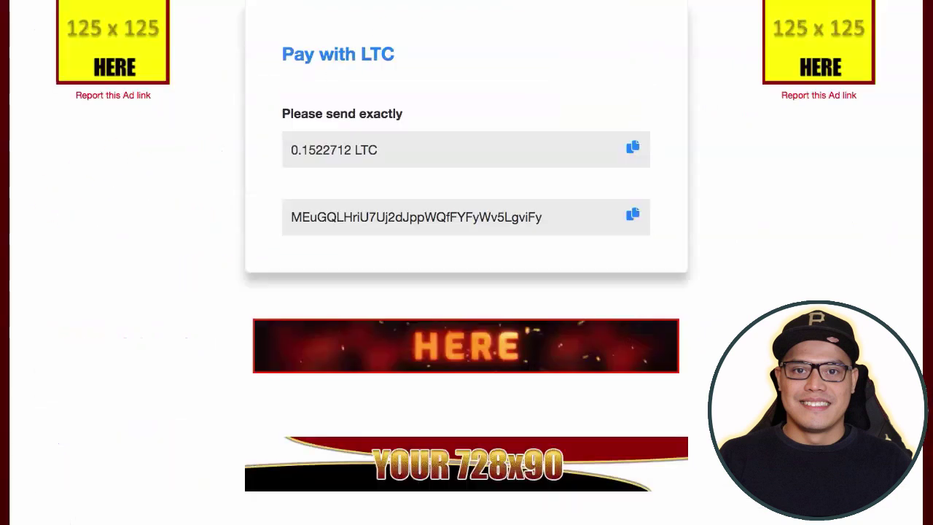
click(177, 202)
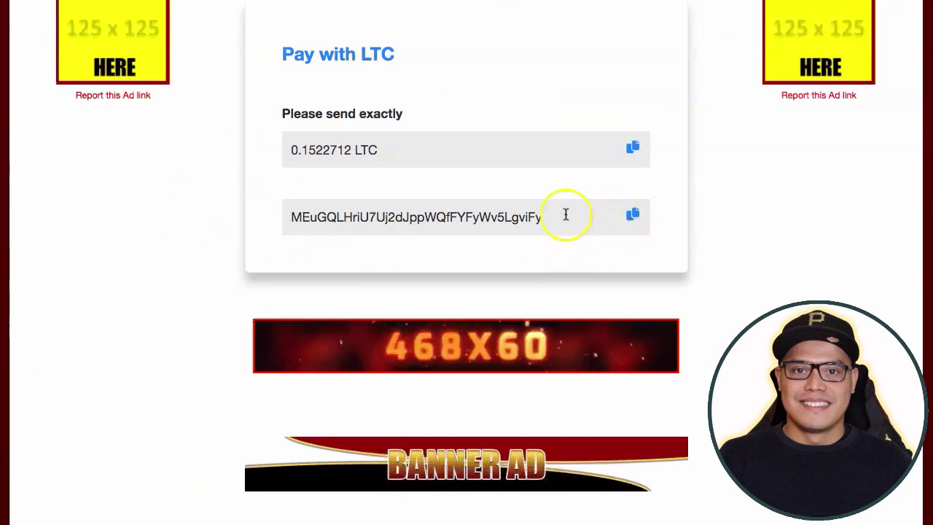
drag(562, 215, 353, 217)
drag(215, 219, 194, 210)
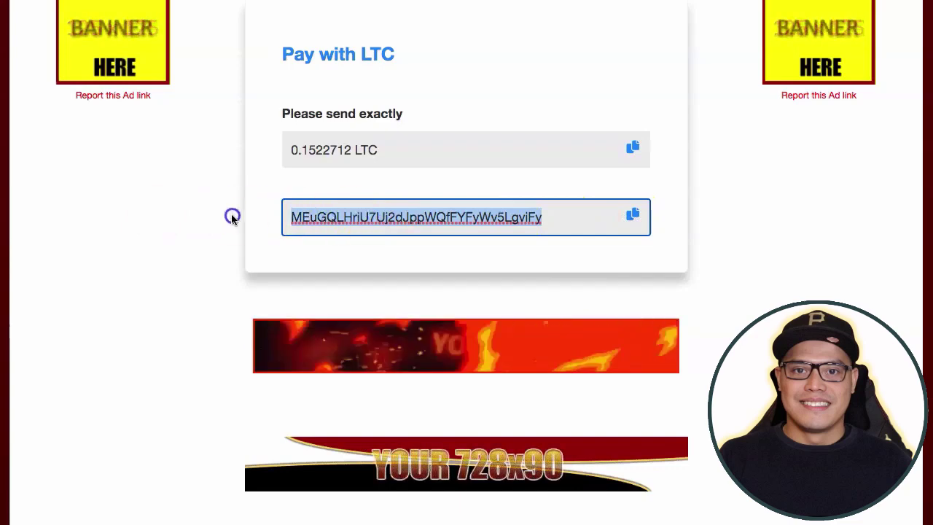
click(632, 216)
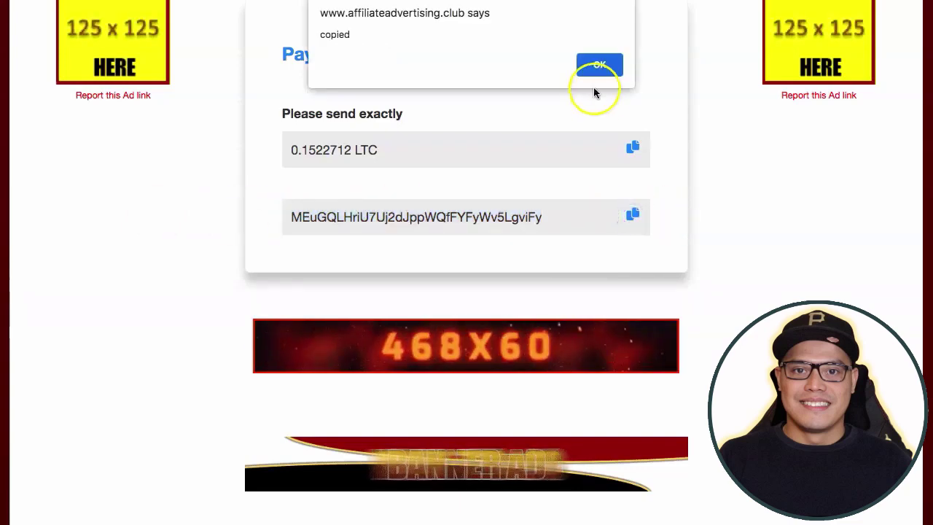
click(600, 67)
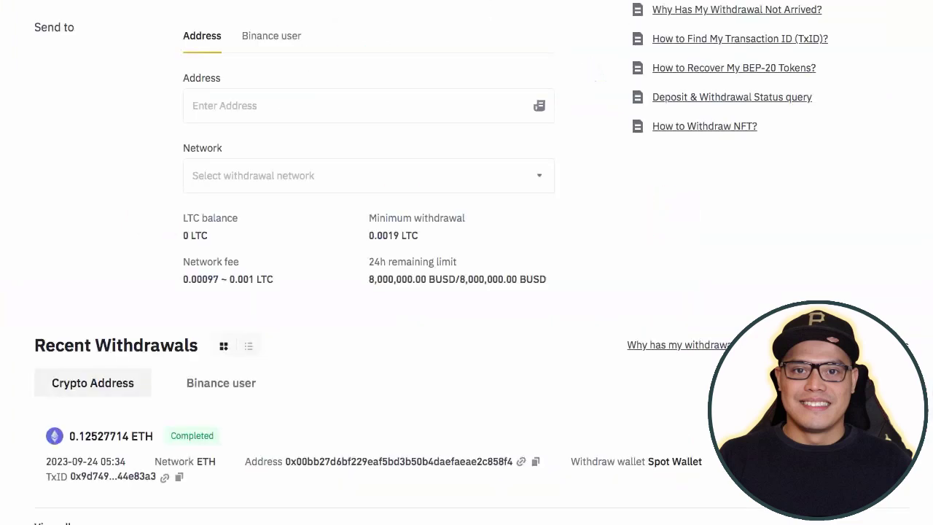
click(236, 108)
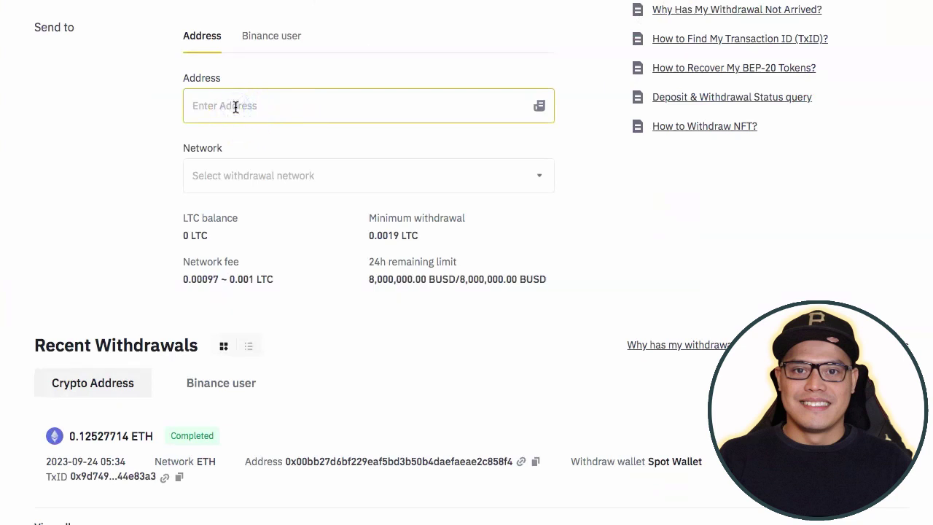
key(ctrl+v)
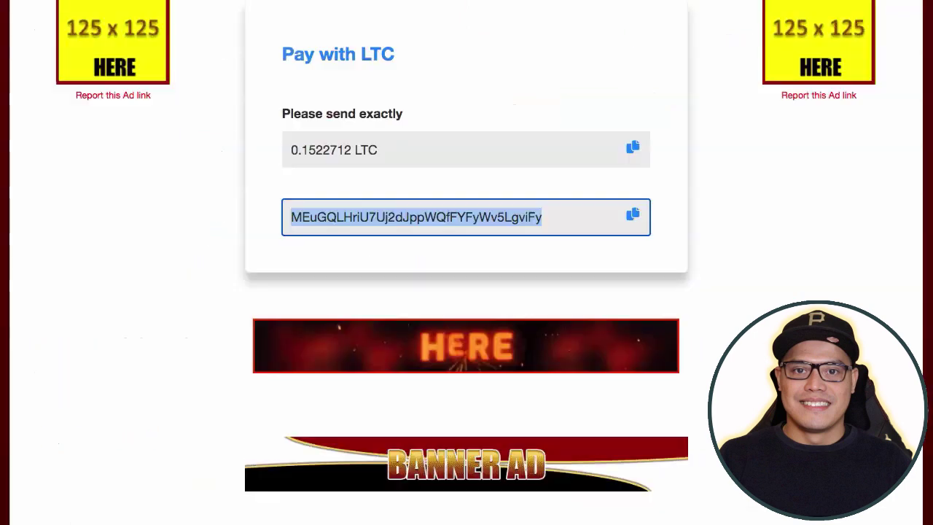
- Copy the wallet address from the Pay with LTC section again and replace the withdrawal address on Binance with it
click(271, 218)
drag(566, 214, 266, 227)
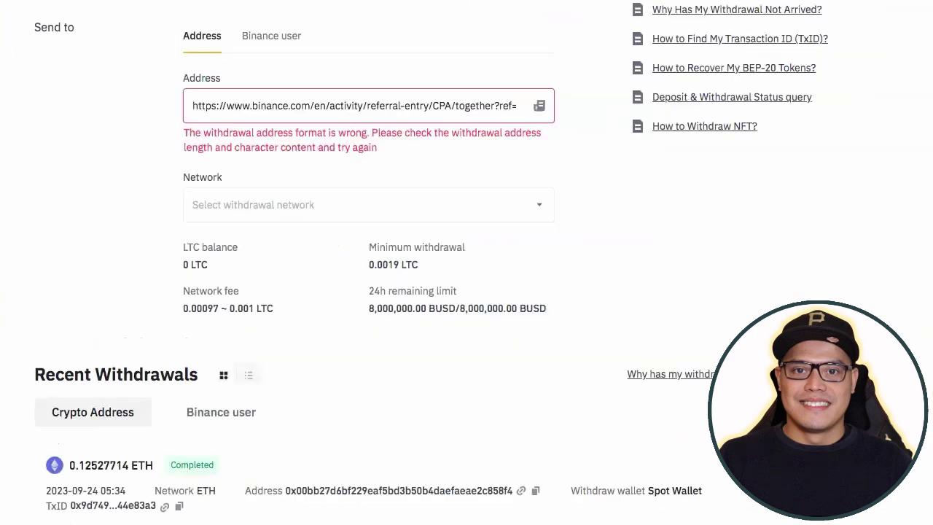
drag(197, 104, 692, 102)
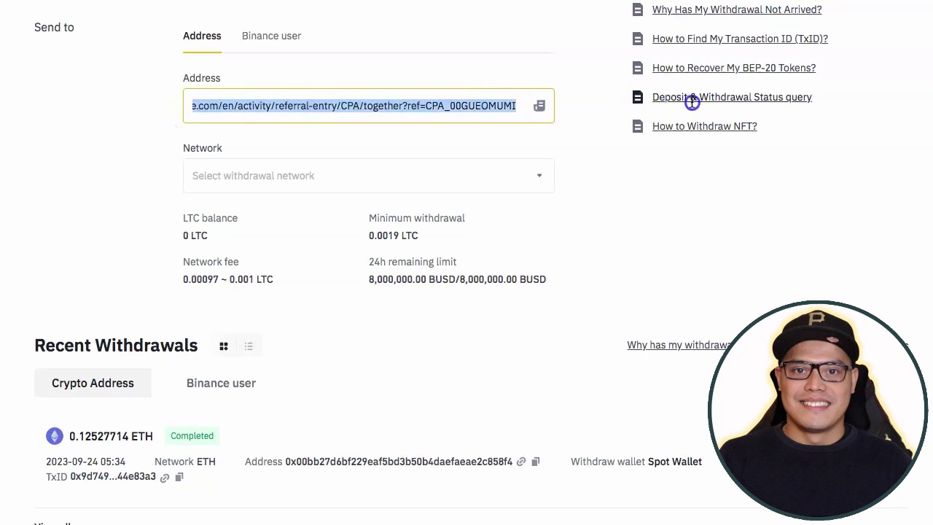
key(BackSpace)
key(ctrl+v)
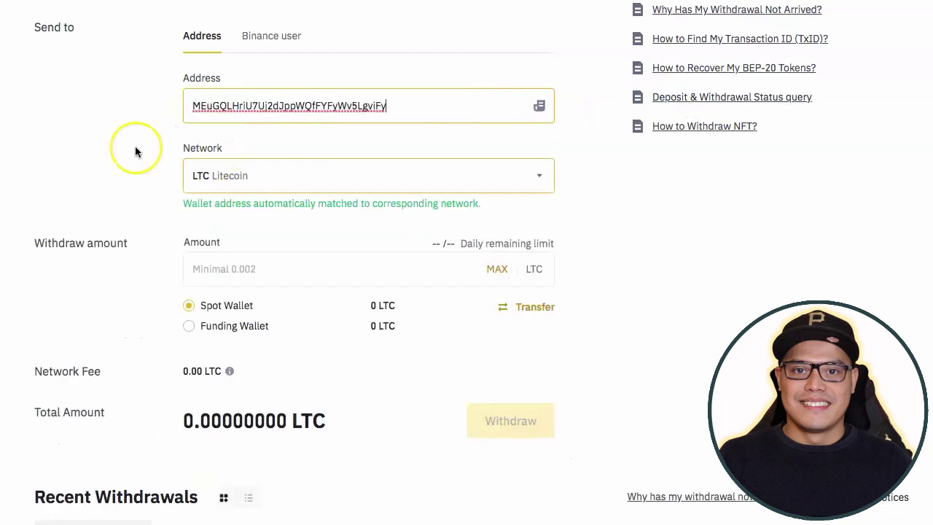
click(117, 143)
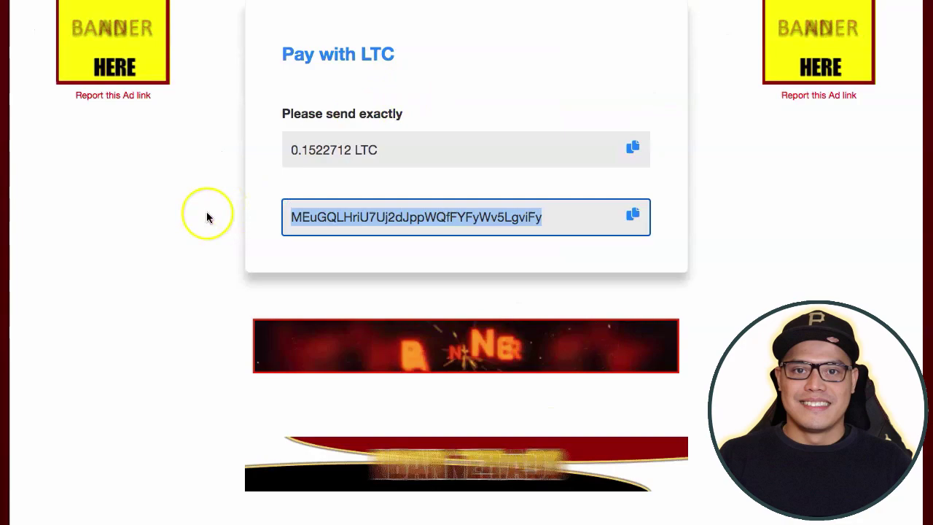
- Recheck the sending instructions and wallet address on the deposit payment page
click(206, 214)
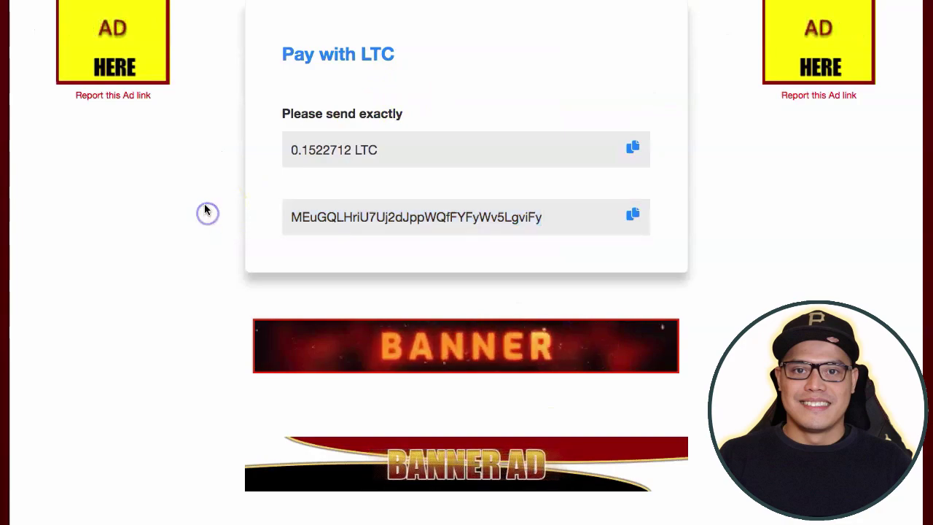
scroll(204, 212, up, 5)
scroll(204, 208, down, 5)
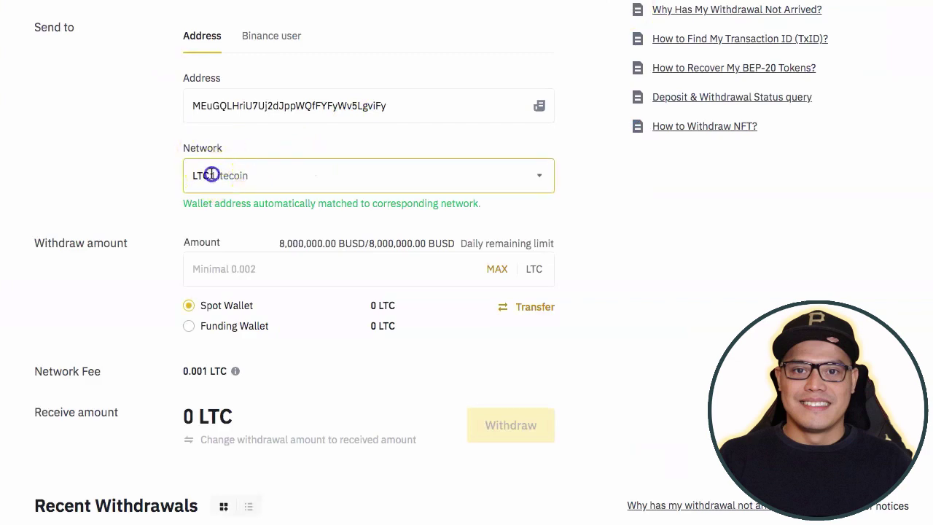
- Check the available networks for the LTC withdrawal and keep LTC Litecoin
click(210, 175)
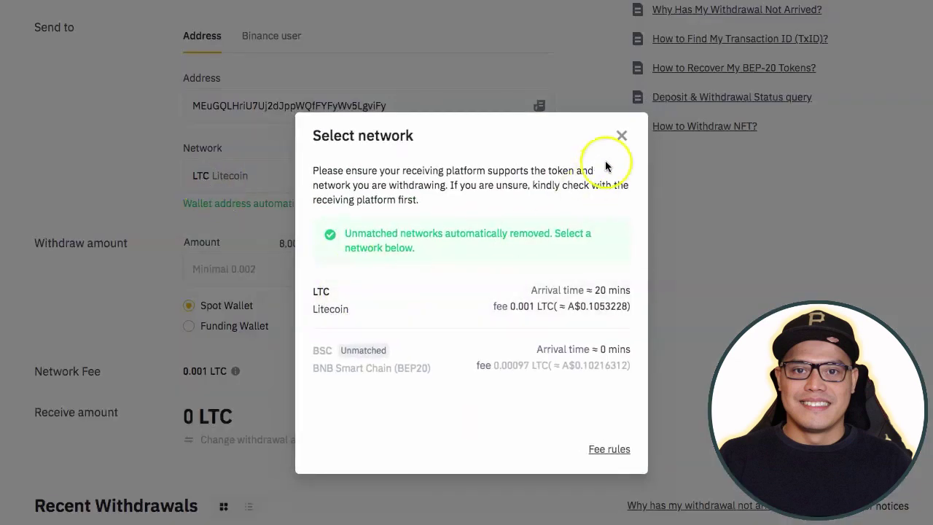
click(623, 138)
scroll(98, 166, down, 3)
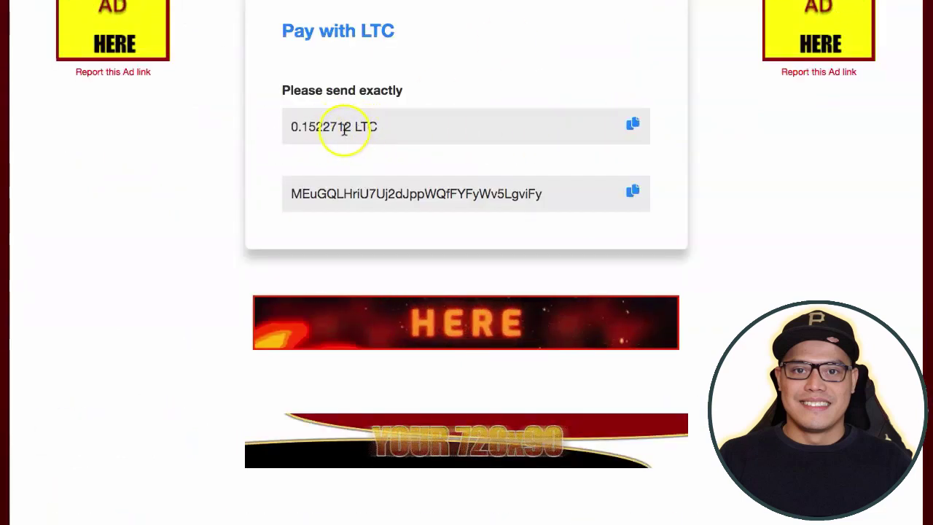
- Copy the exact LTC amount from the deposit payment page and set Binance's withdrawal amount to 0.1522712
drag(352, 126, 277, 127)
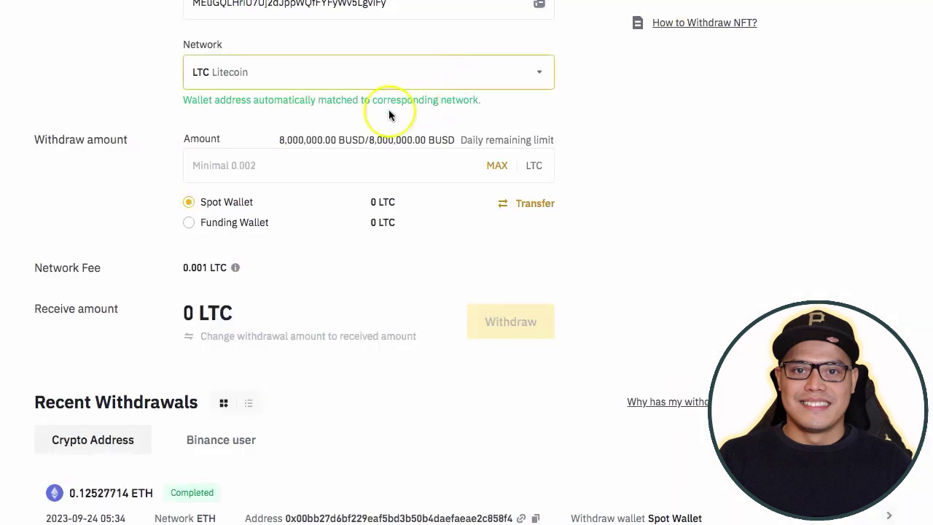
click(224, 164)
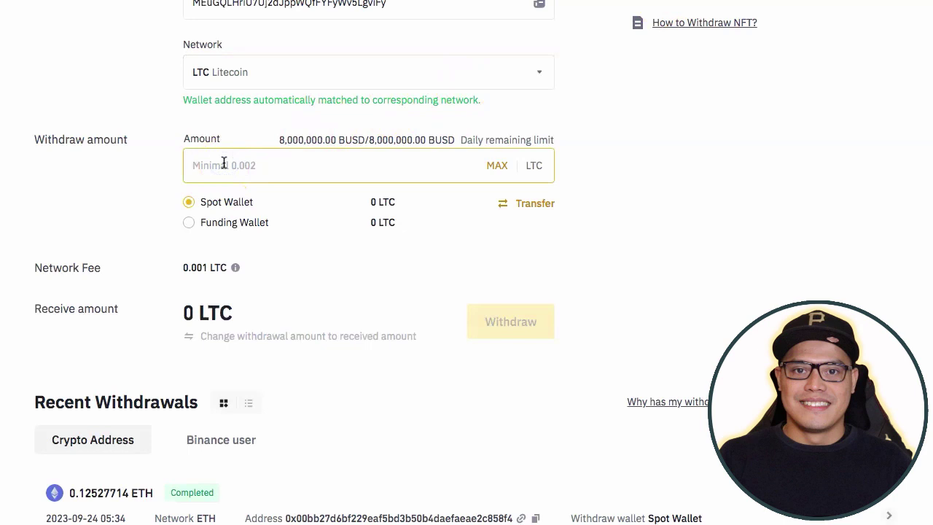
key(ctrl+v)
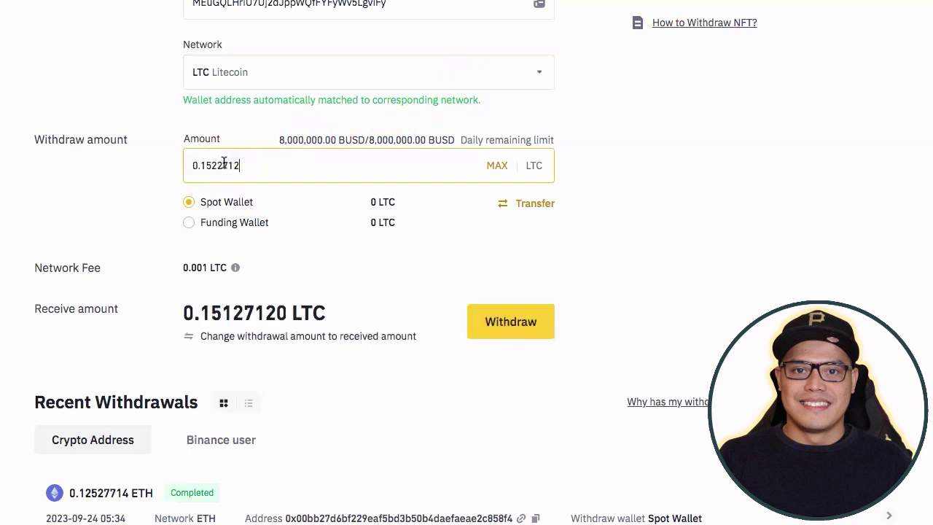
click(118, 186)
scroll(118, 186, down, 1)
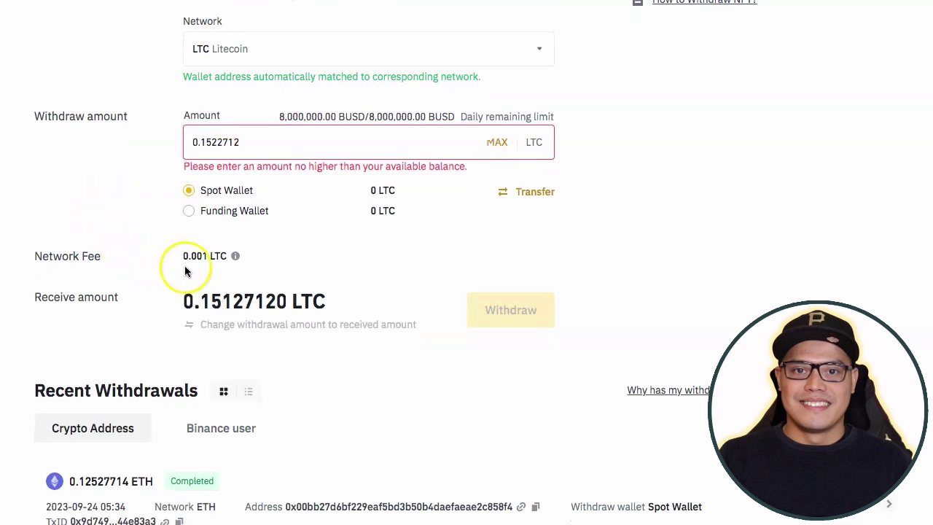
scroll(158, 260, down, 1)
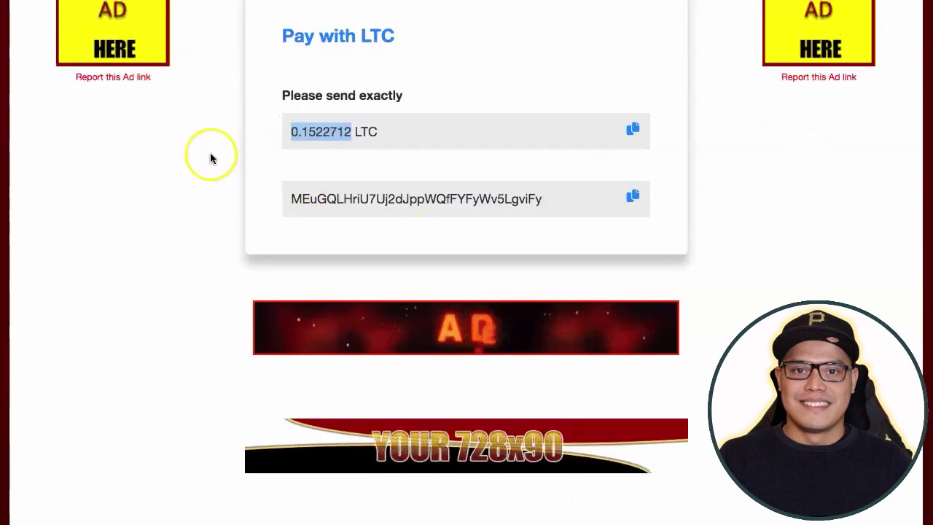
- Open the Deposit History in the Affiliate Advertising Club members area and review its records table
scroll(210, 156, up, 5)
scroll(210, 158, up, 3)
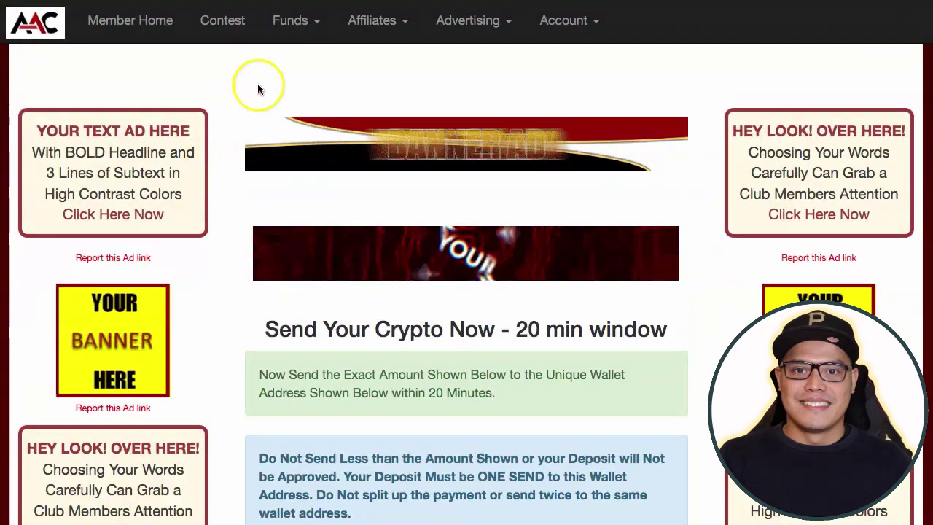
click(317, 27)
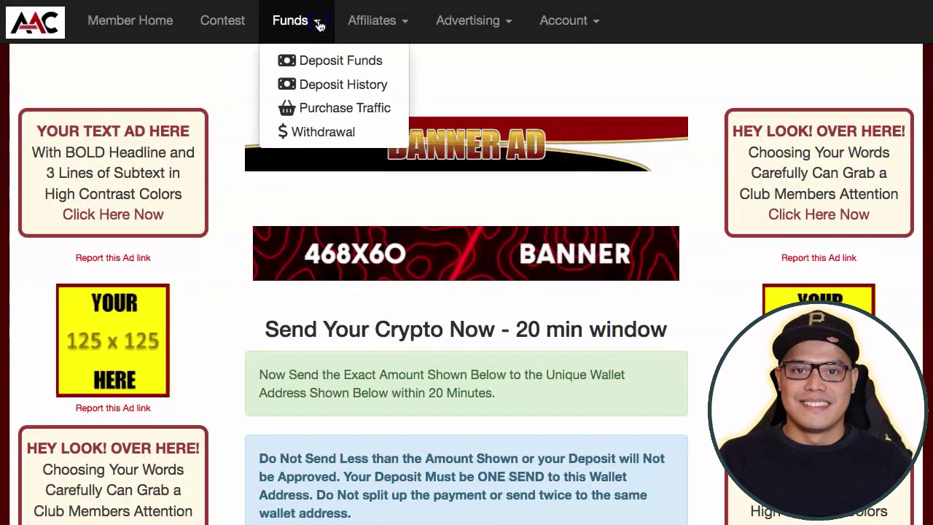
click(316, 86)
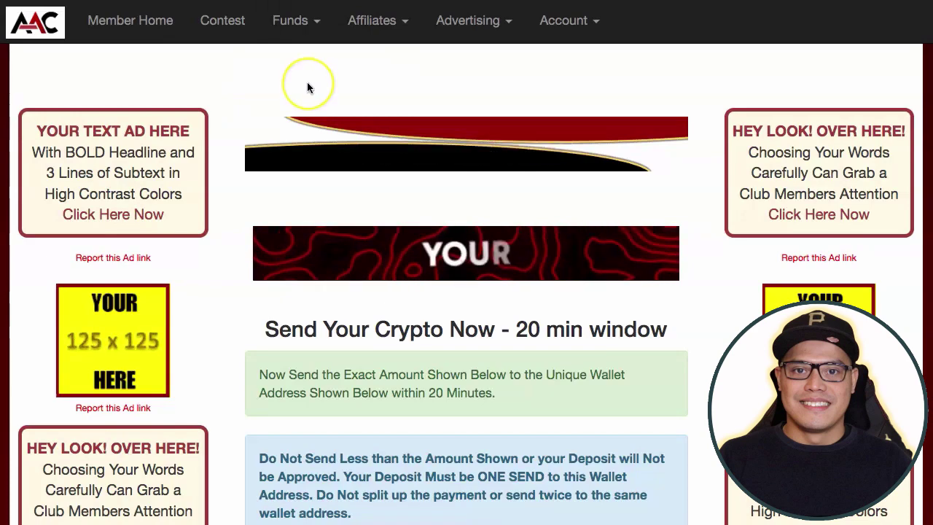
scroll(305, 98, down, 3)
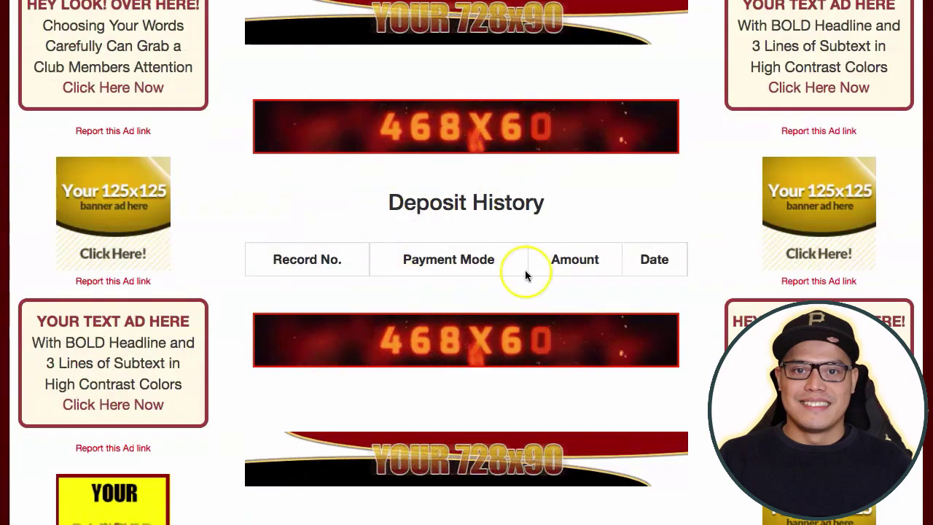
scroll(375, 225, up, 3)
scroll(379, 225, down, 3)
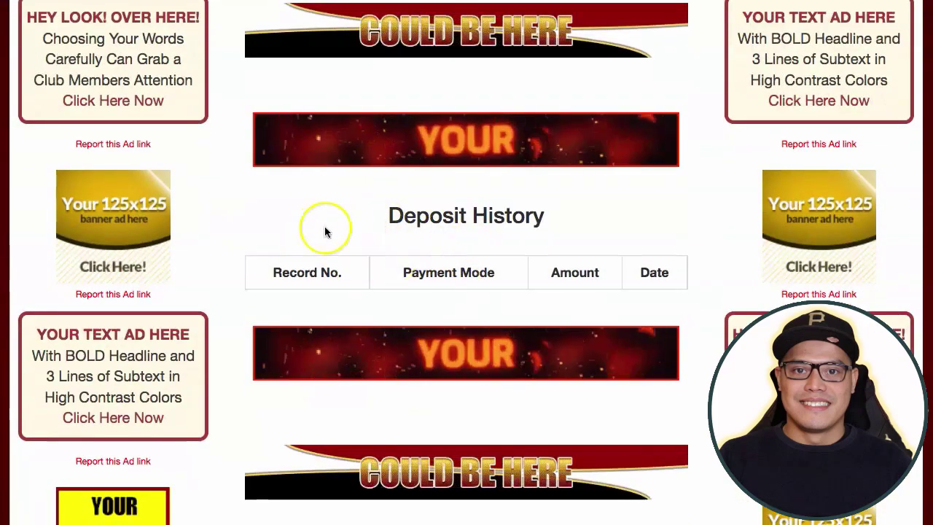
scroll(358, 208, up, 3)
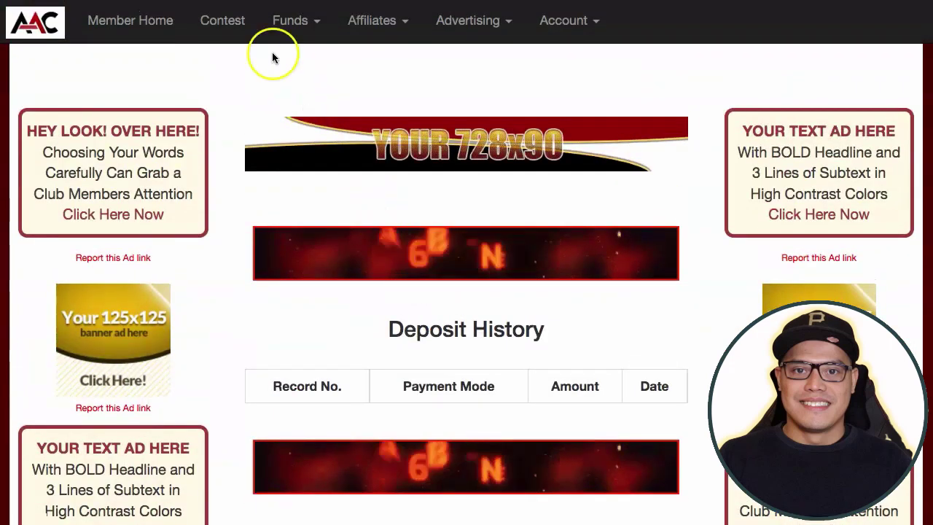
- Open the Purchase Traffic page and read its notice about purchasing and the launch date
click(319, 26)
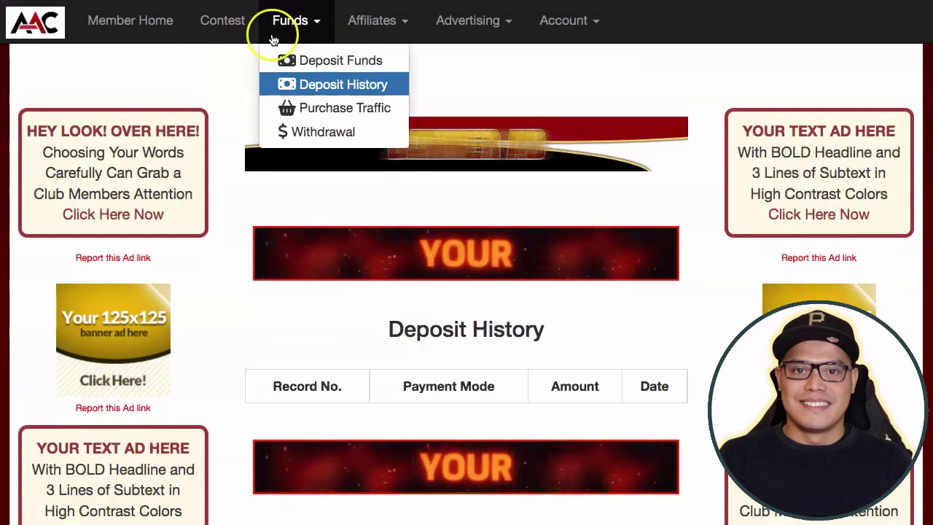
click(332, 111)
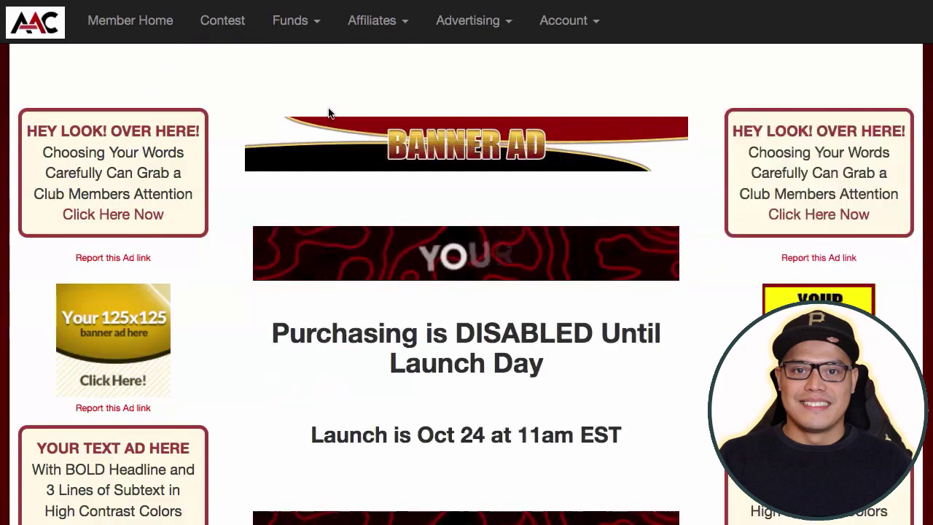
click(314, 133)
scroll(315, 133, down, 2)
scroll(314, 132, down, 3)
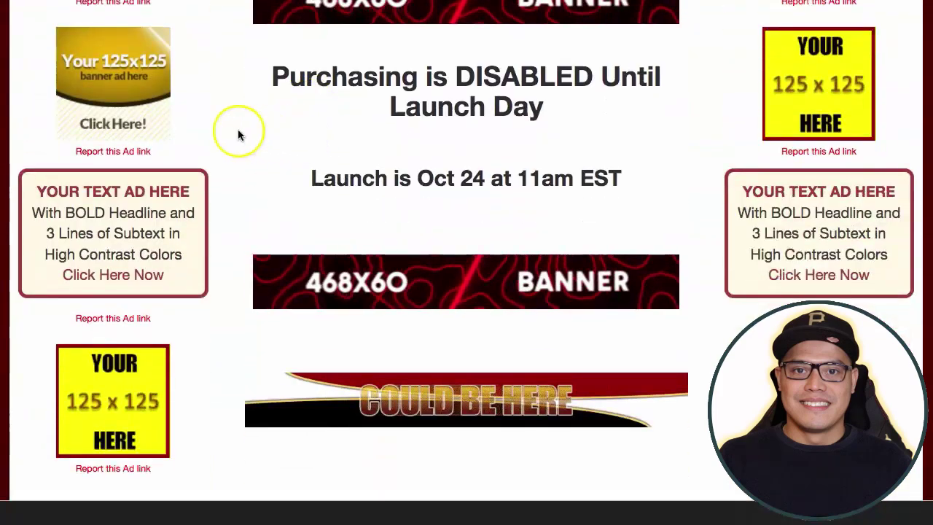
drag(274, 76, 652, 116)
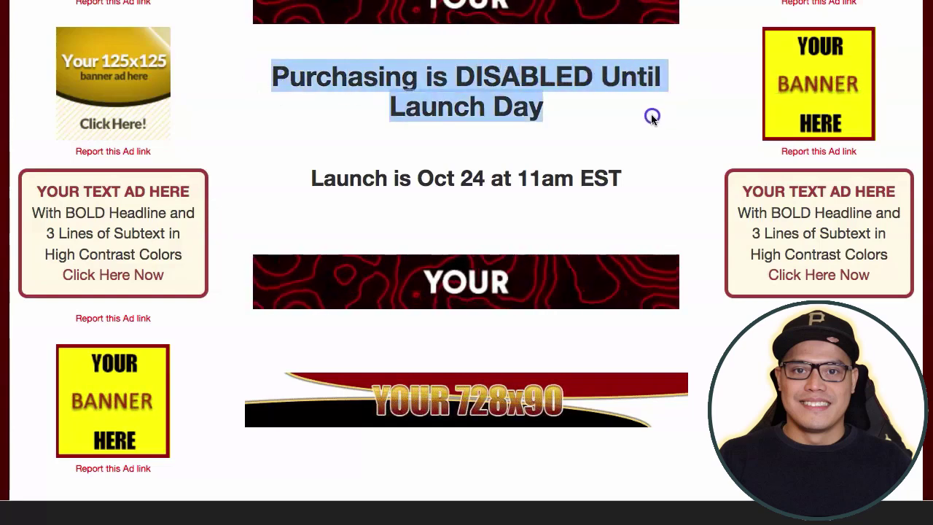
click(408, 184)
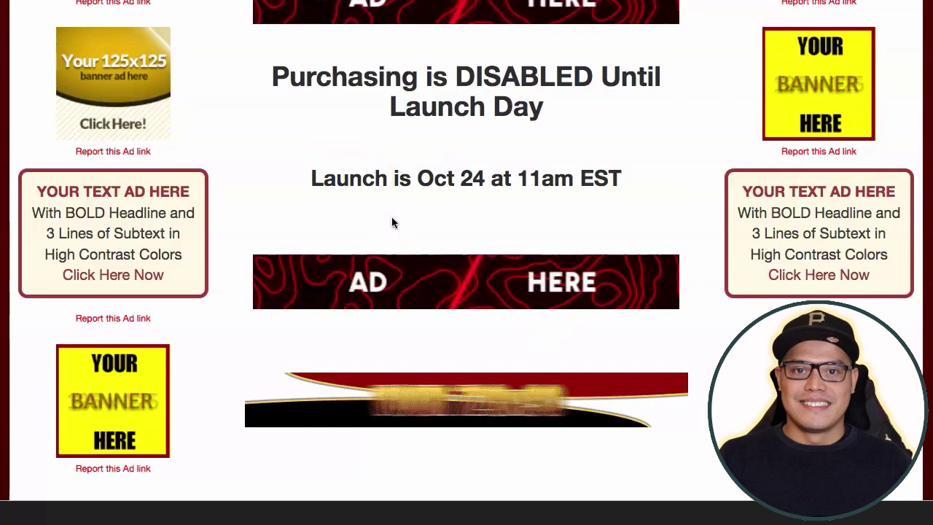
scroll(384, 222, up, 2)
scroll(376, 223, up, 3)
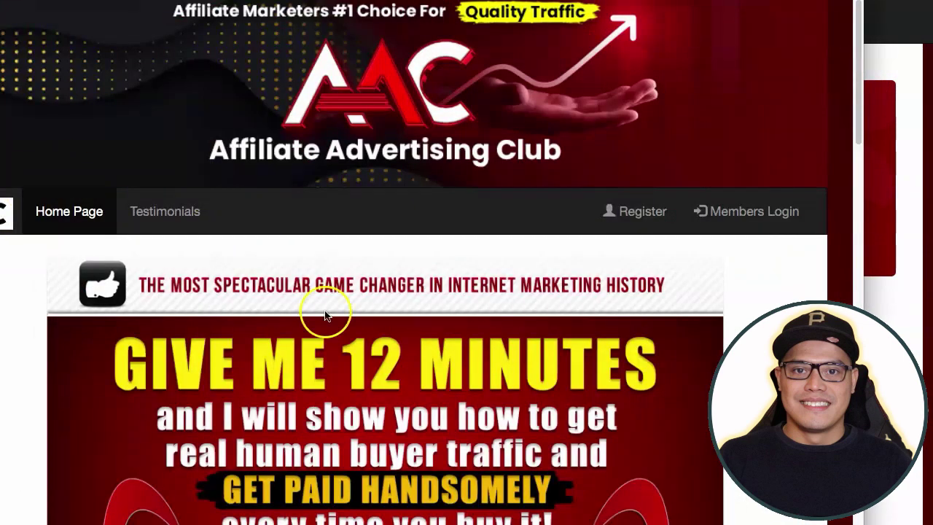
- Look over the club's public home page, then the Member Home statistics, welcome section and Funds options
scroll(49, 231, down, 12)
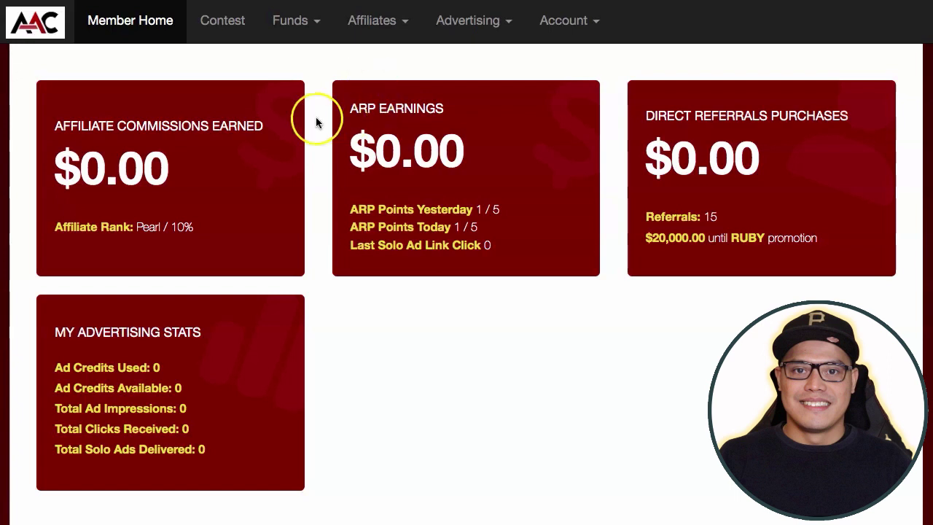
scroll(318, 120, down, 3)
scroll(325, 125, down, 6)
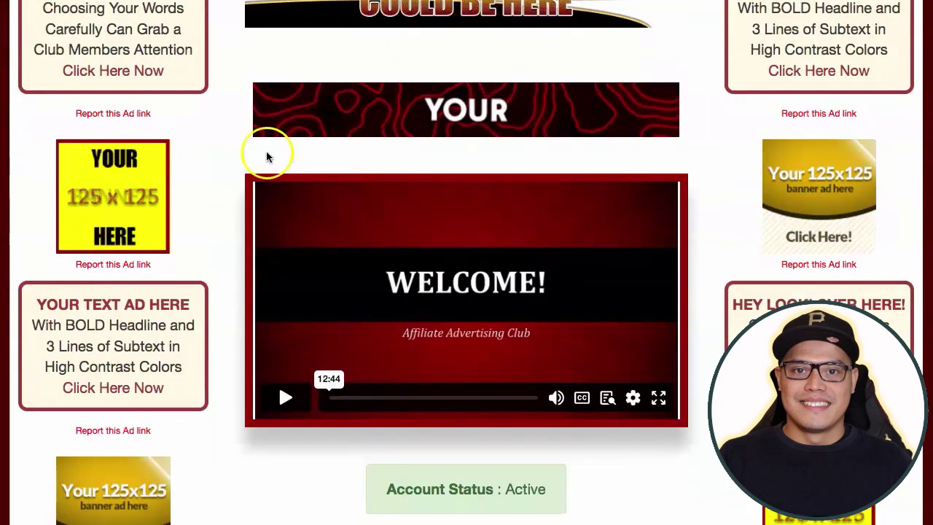
scroll(385, 248, down, 1)
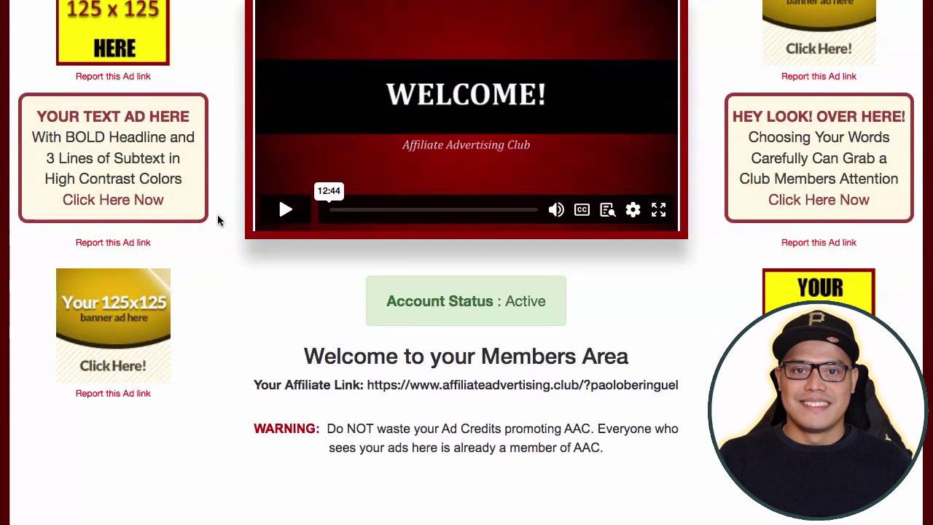
scroll(229, 212, up, 10)
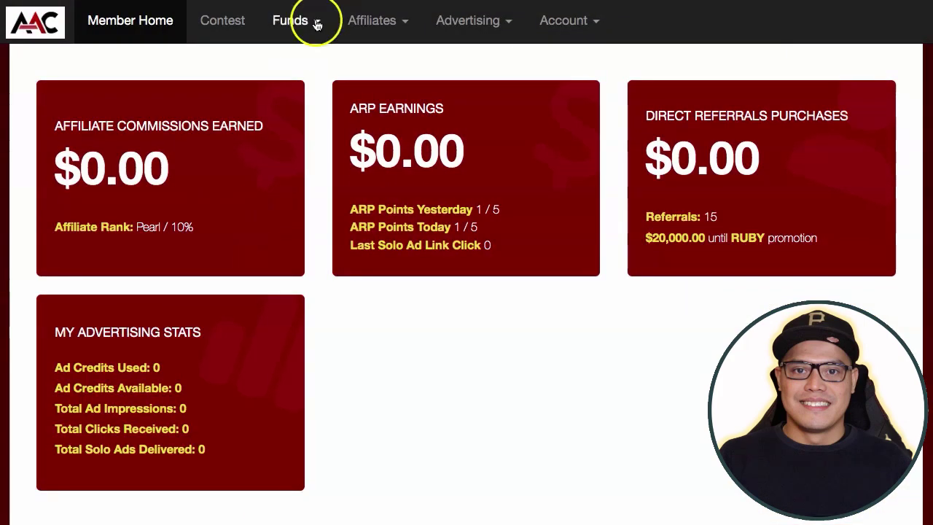
click(317, 23)
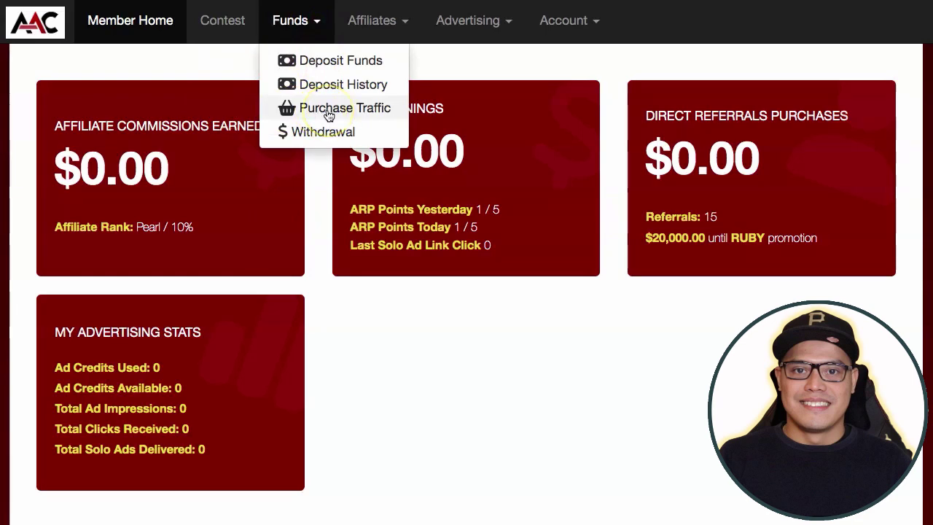
click(187, 69)
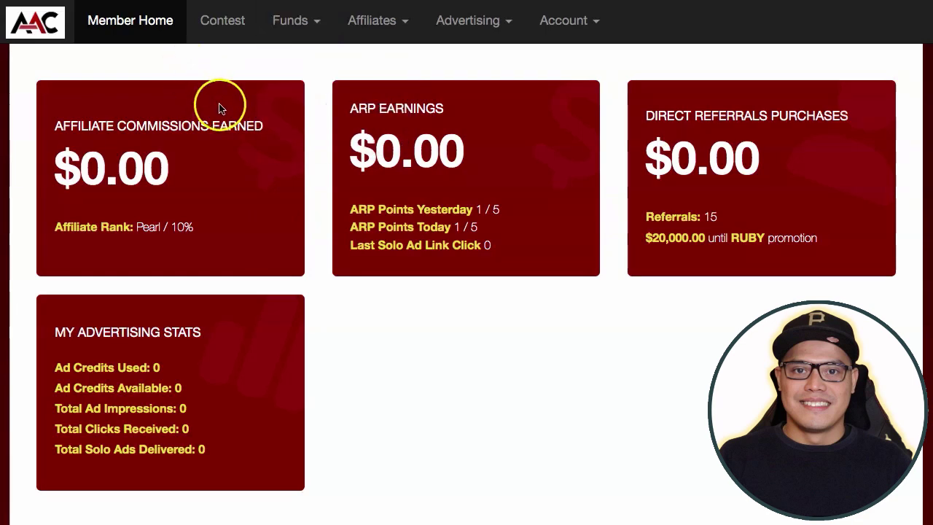
scroll(221, 109, down, 10)
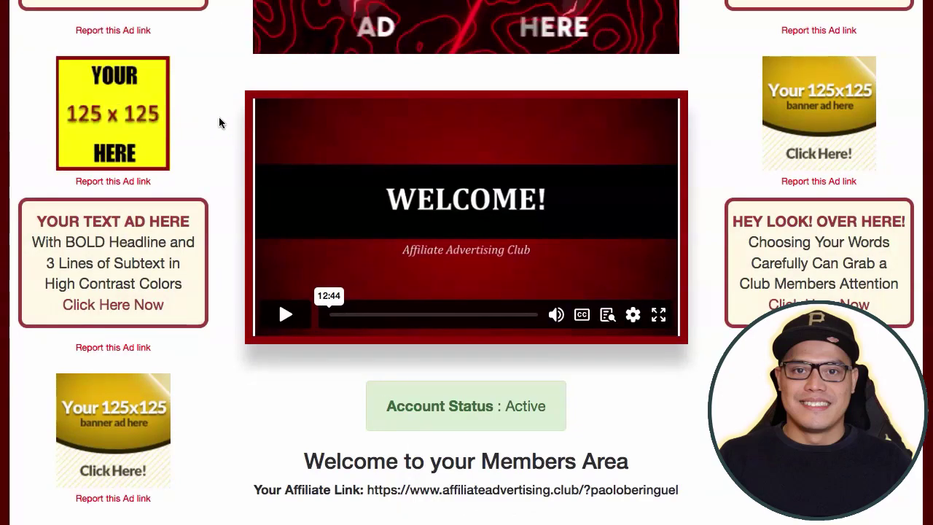
click(340, 63)
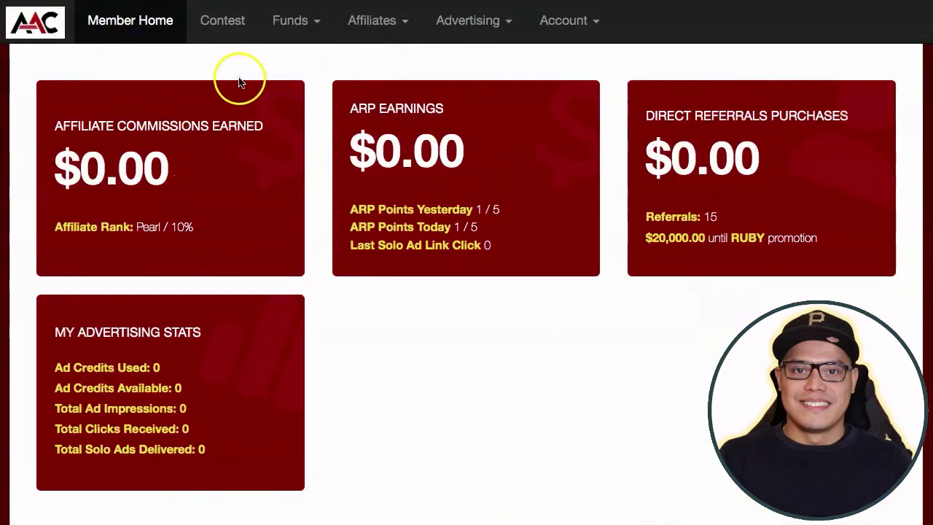
scroll(313, 81, down, 5)
- Review the club's public sales page around the Join Now section and recheck the Binance withdrawal form
scroll(222, 79, down, 1)
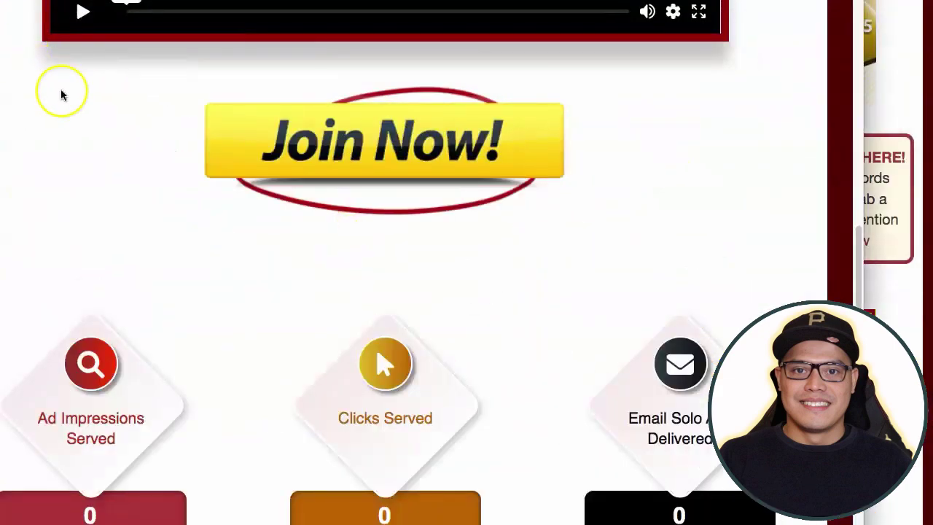
scroll(58, 91, up, 10)
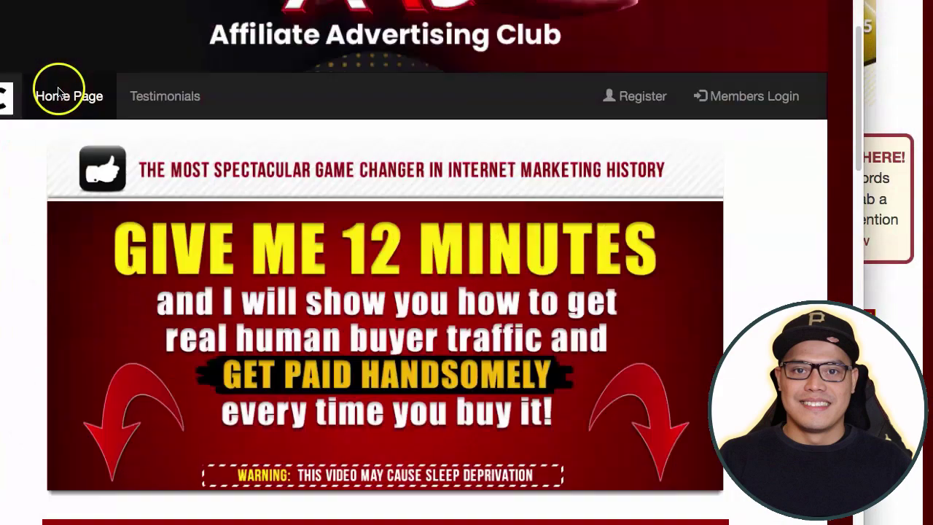
scroll(46, 83, down, 8)
scroll(46, 78, down, 3)
scroll(45, 74, up, 1)
scroll(44, 71, up, 1)
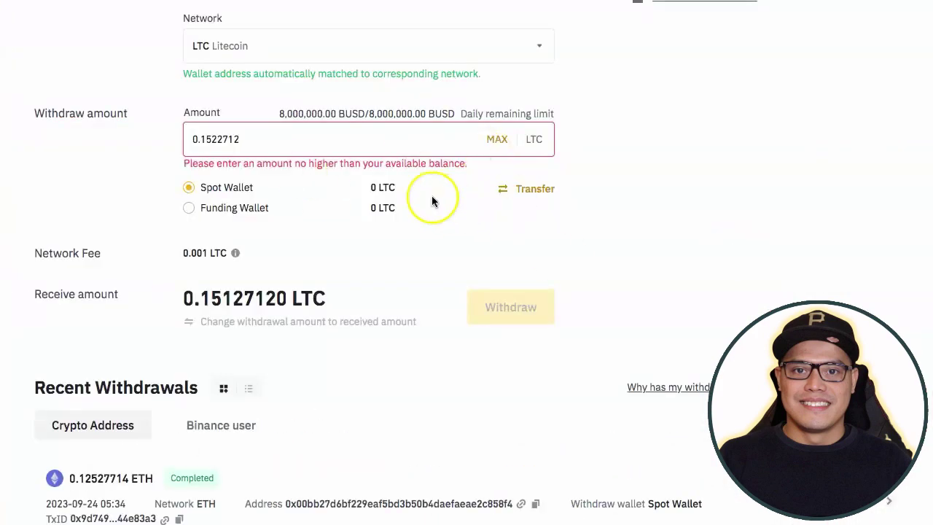
scroll(431, 195, up, 4)
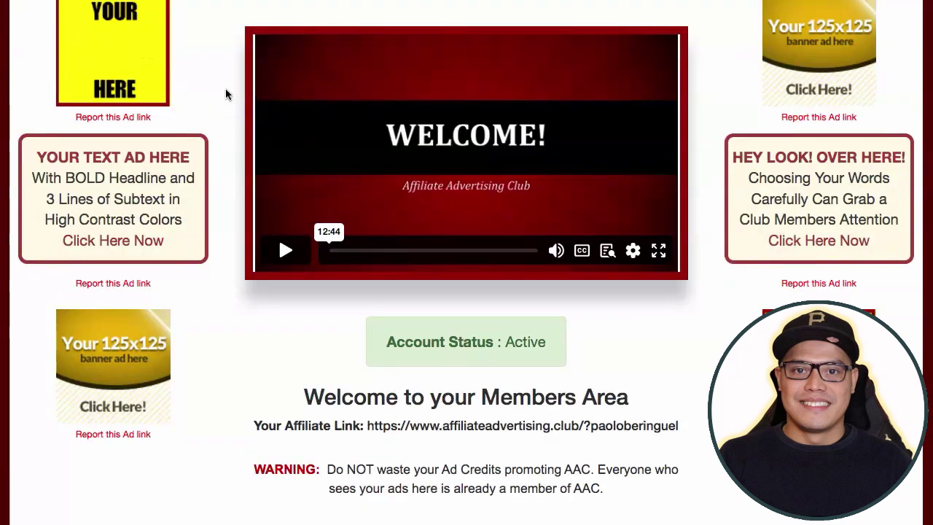
- Revisit the Funds options on Member Home and return to the welcome video and account status
scroll(225, 88, down, 1)
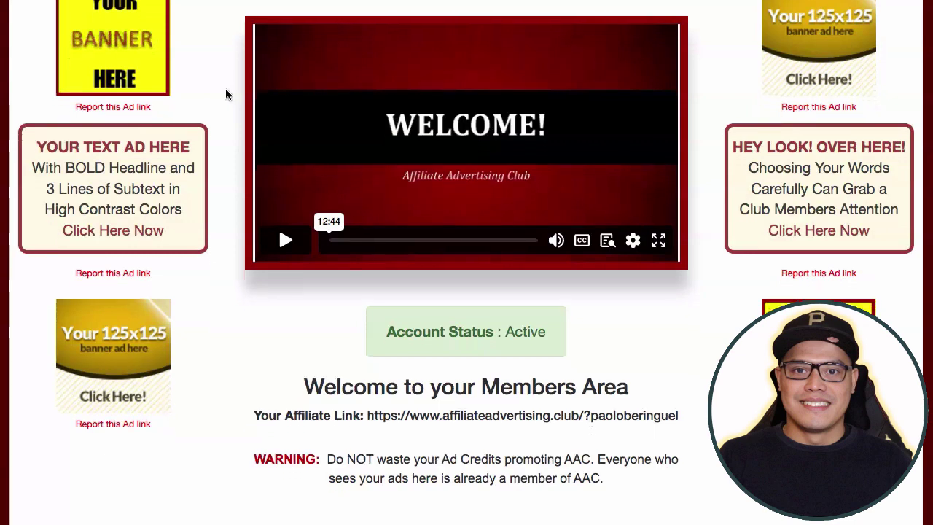
scroll(218, 93, up, 6)
scroll(218, 93, up, 4)
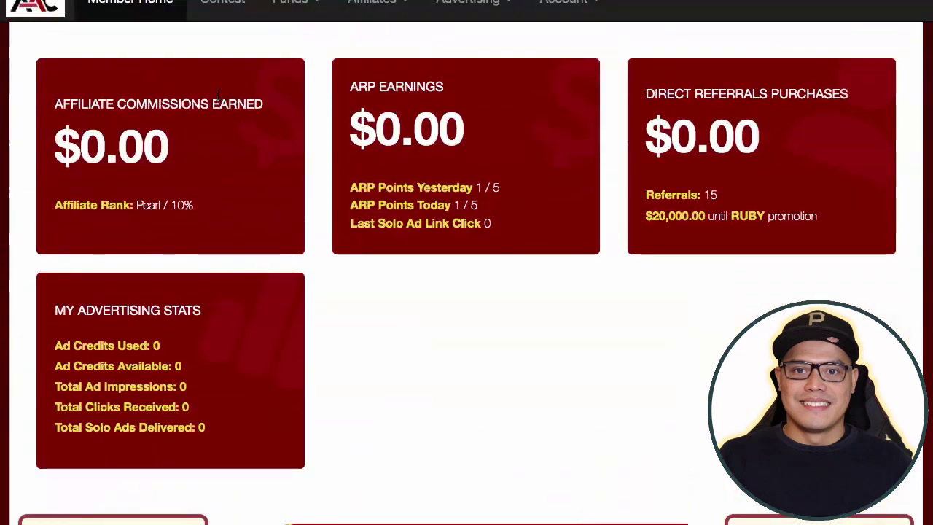
click(316, 28)
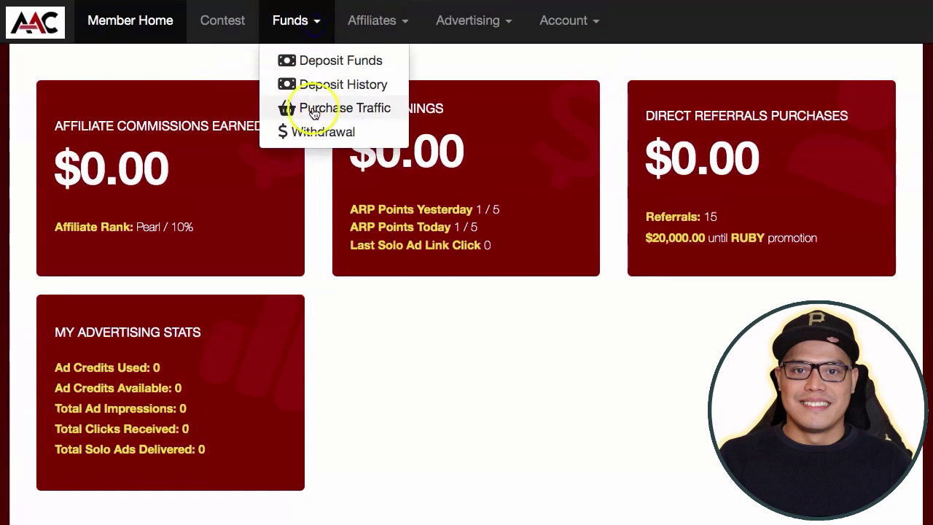
click(208, 64)
scroll(292, 127, down, 10)
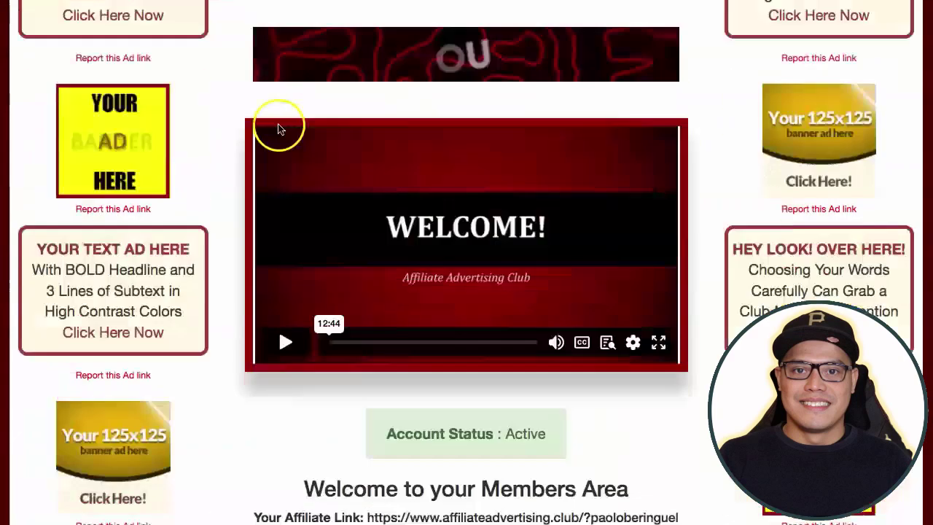
- Check the account status and affiliate link section, the public page's Join Now area, and the Funds options on Member Home
scroll(231, 122, down, 2)
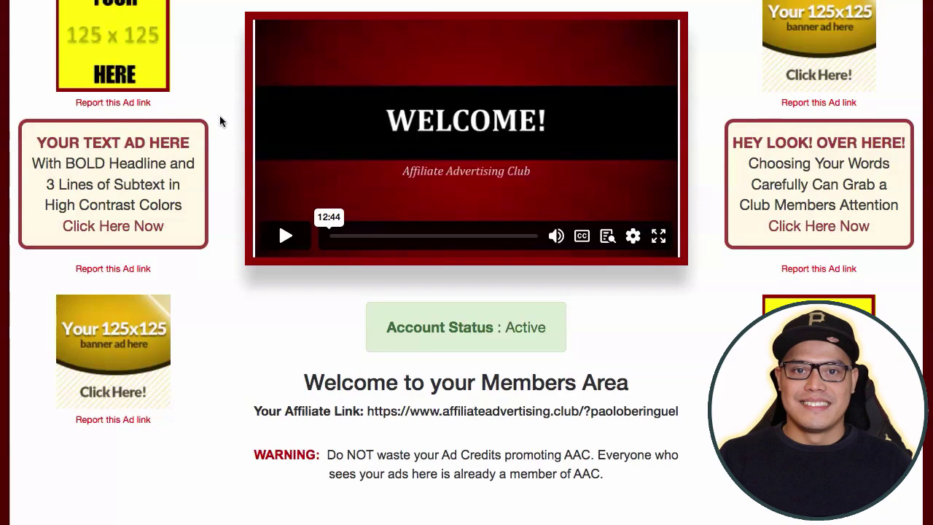
scroll(220, 115, up, 10)
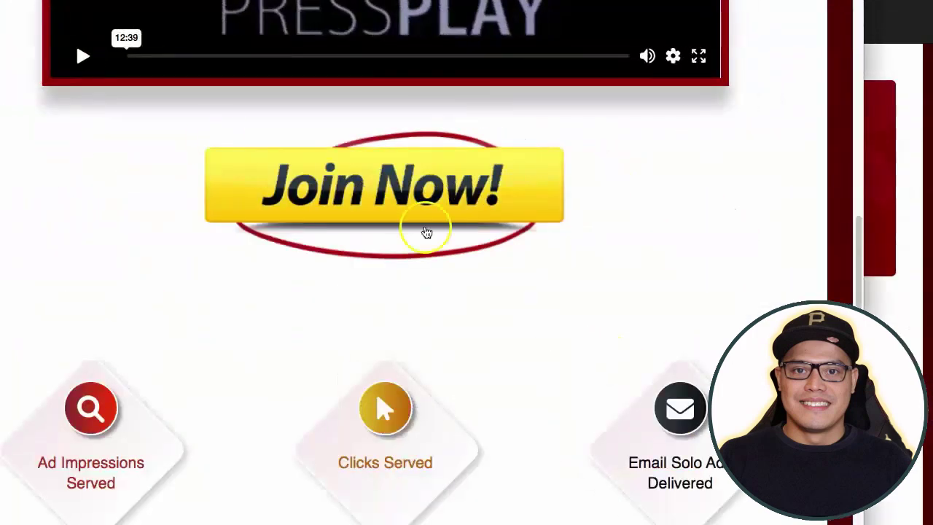
scroll(425, 233, up, 10)
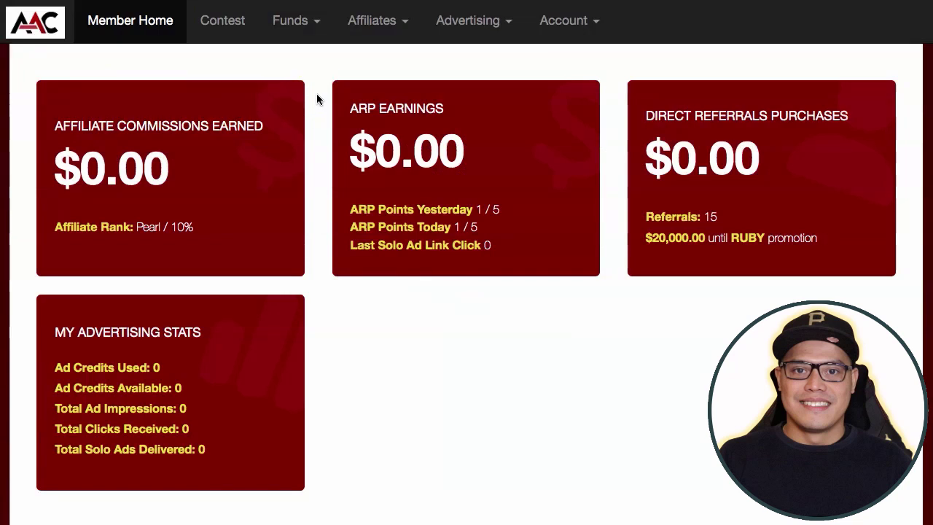
click(318, 23)
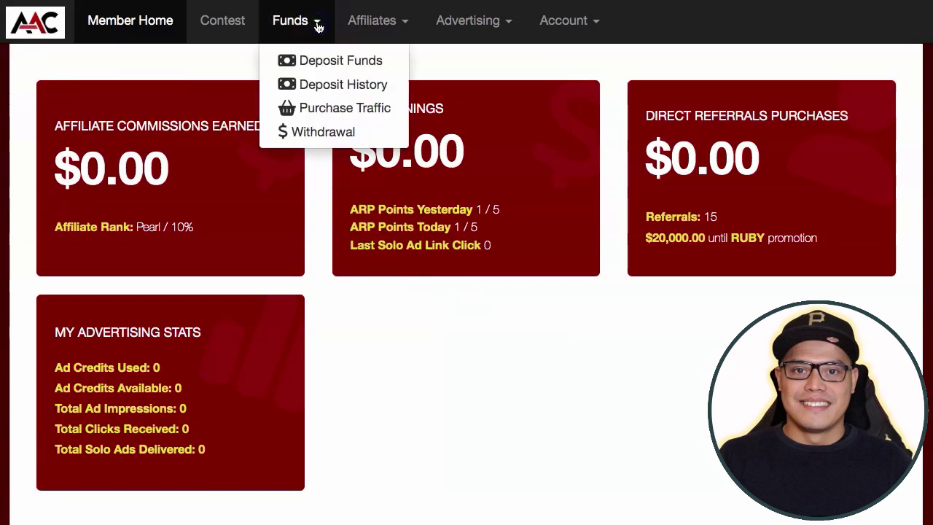
click(457, 63)
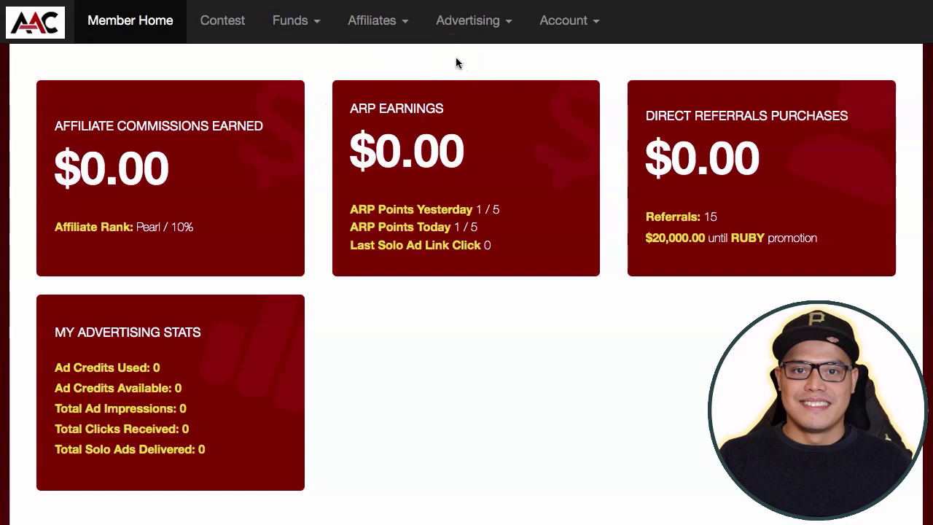
- Look over the Member Home earnings and advertising statistics, the welcome video and the AAC compensation plan video
scroll(449, 68, down, 10)
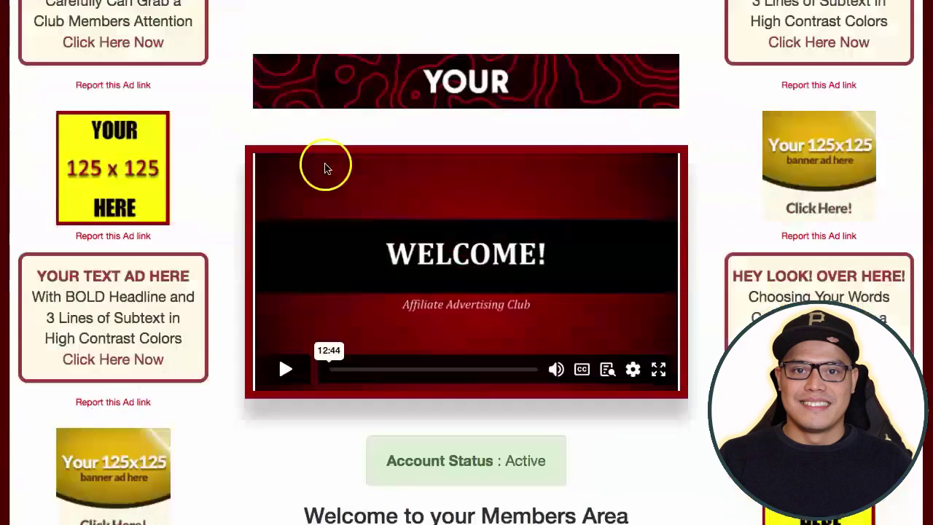
scroll(426, 229, up, 10)
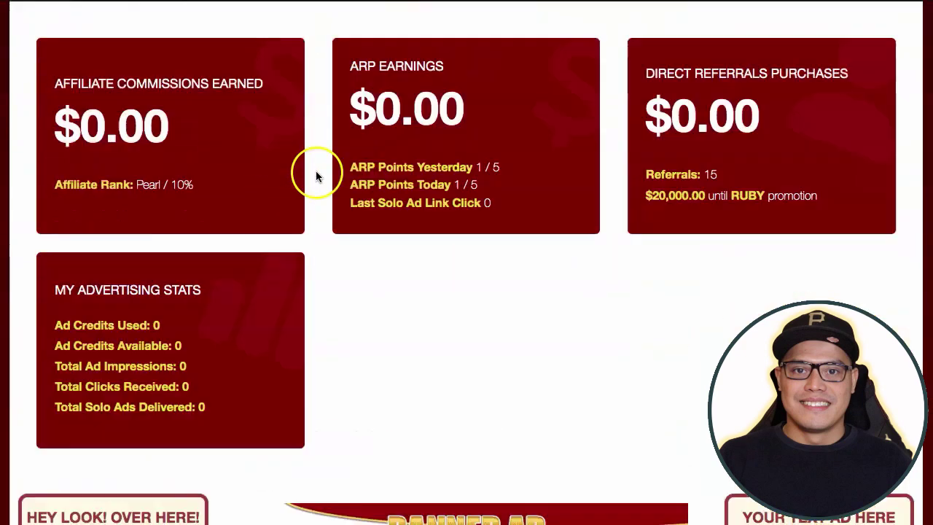
scroll(306, 178, down, 6)
scroll(317, 180, down, 4)
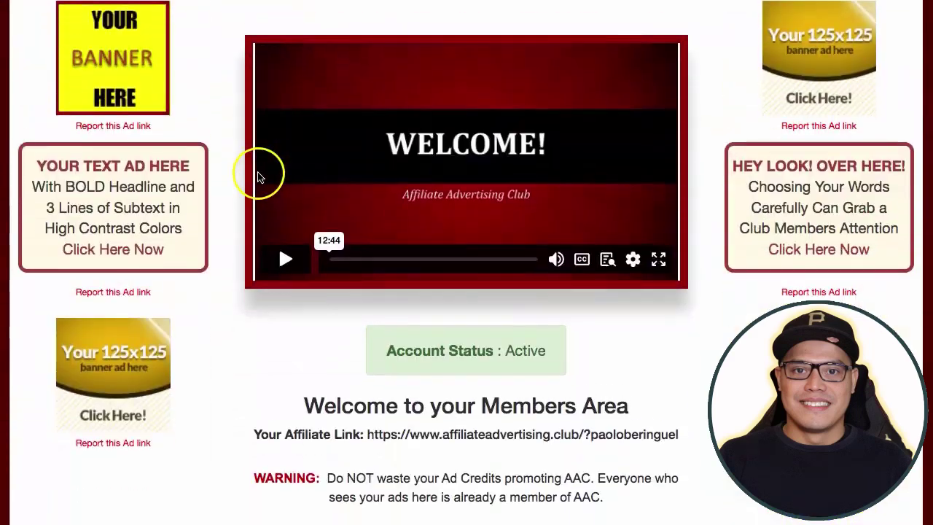
scroll(285, 246, down, 8)
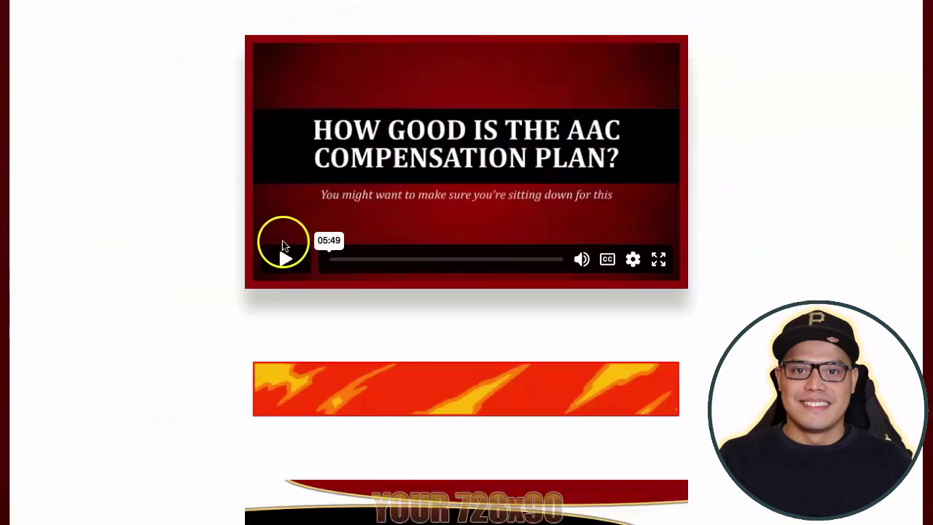
scroll(234, 192, up, 10)
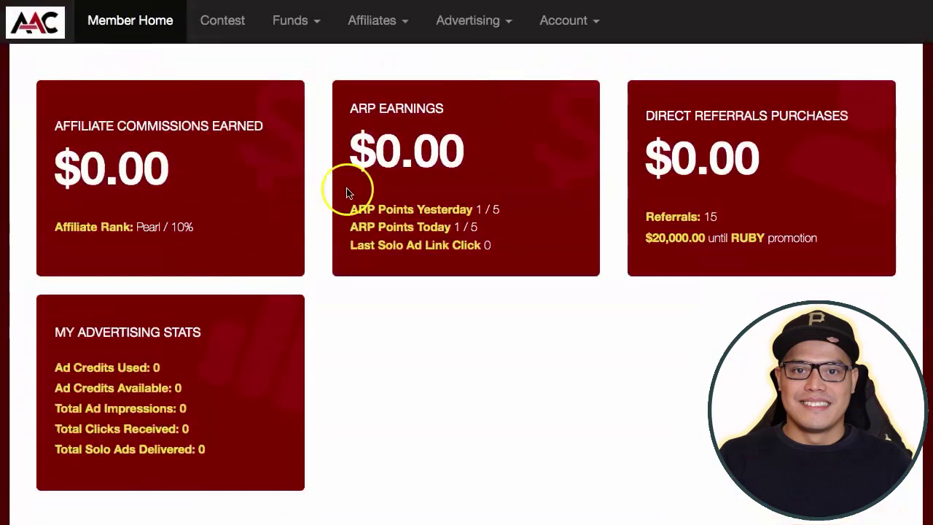
scroll(315, 186, down, 6)
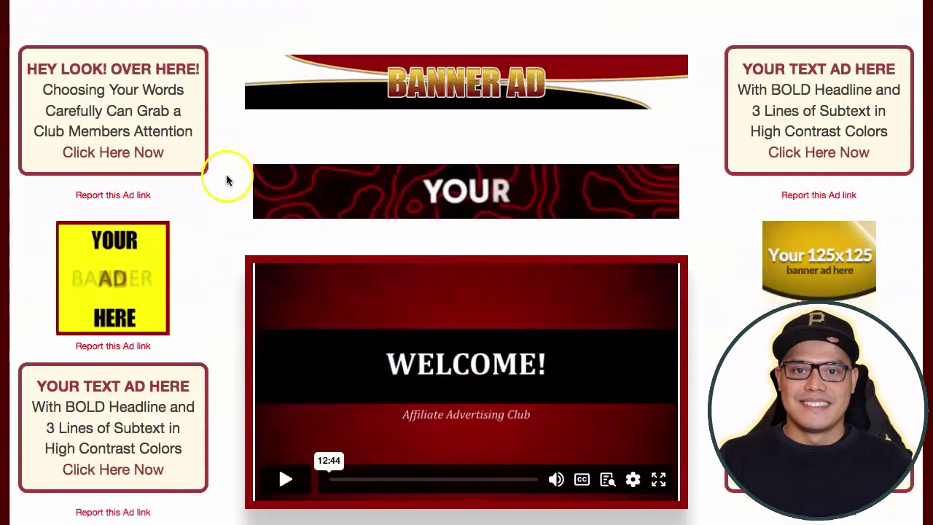